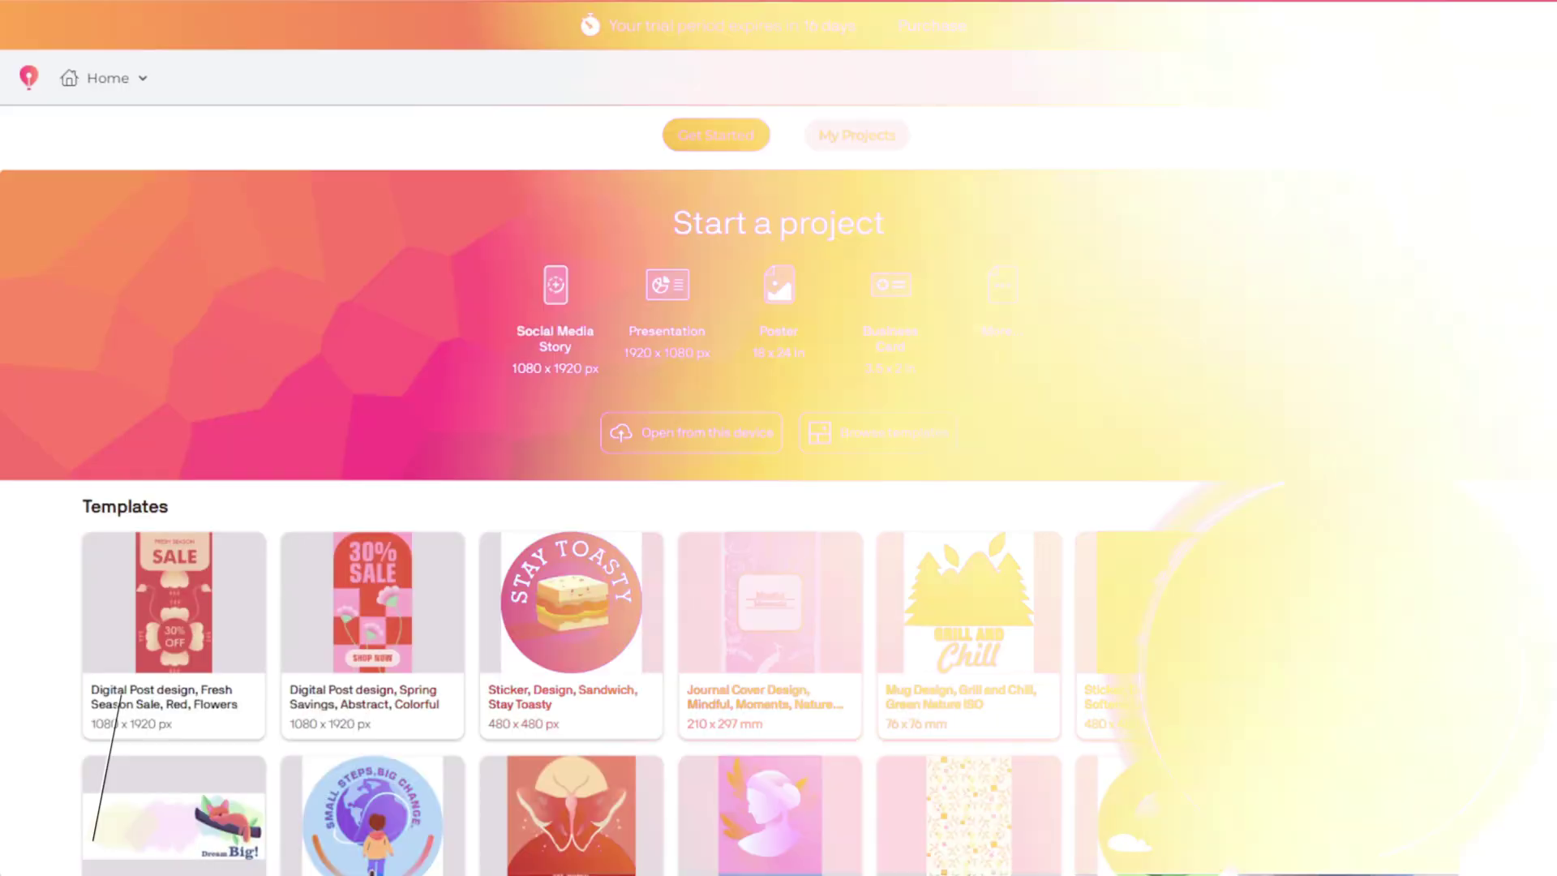
Scroll through the page and briefly highlight the word 'typography' in the heading
scroll(776, 261, "down", 2)
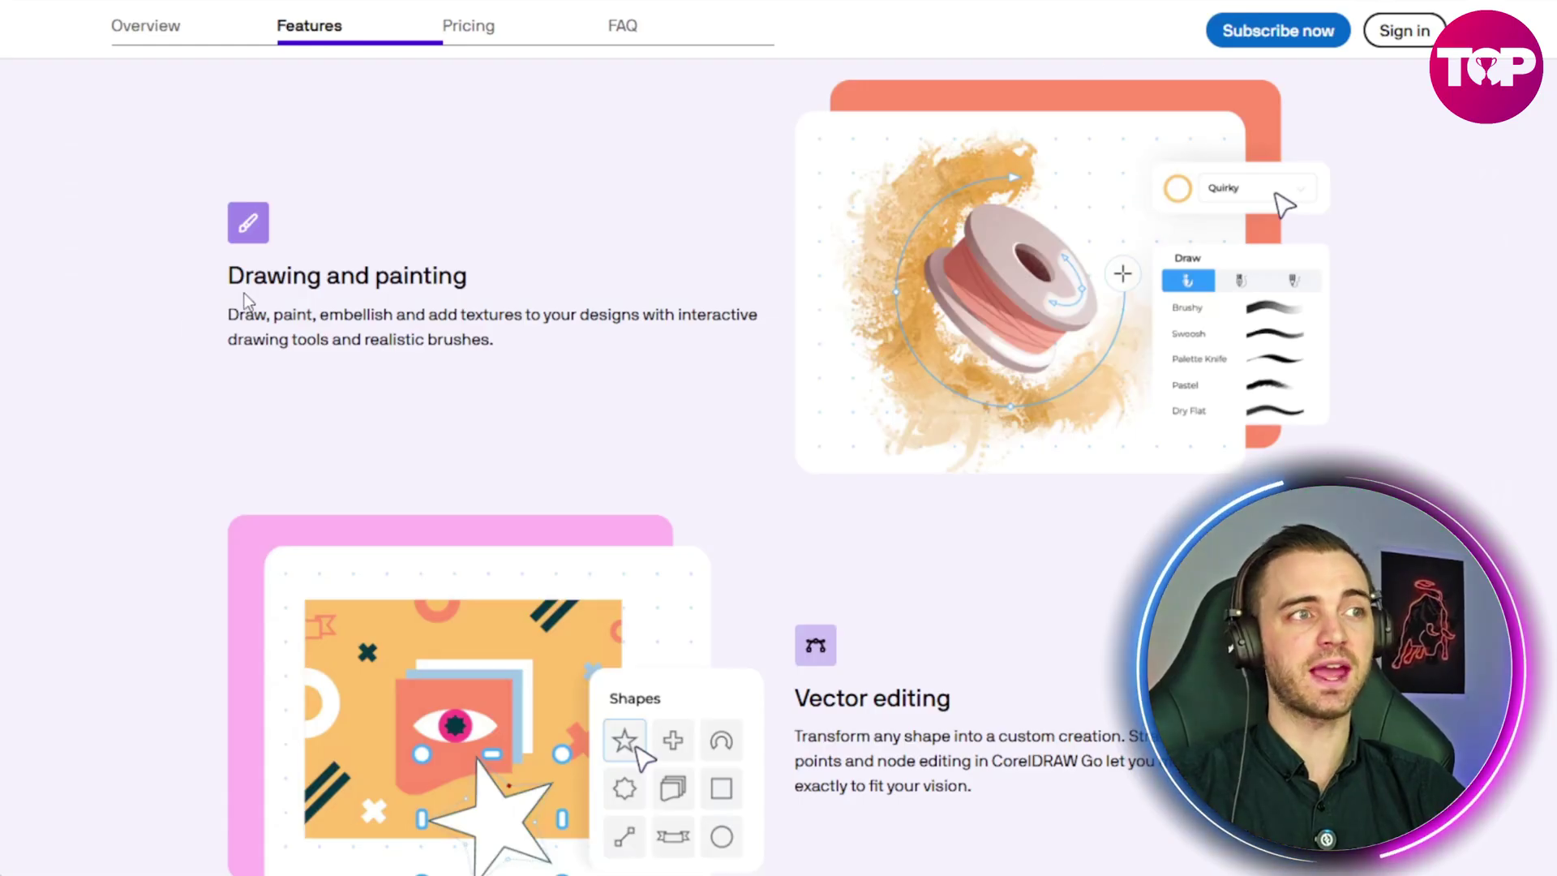
scroll(756, 499, "down", 5)
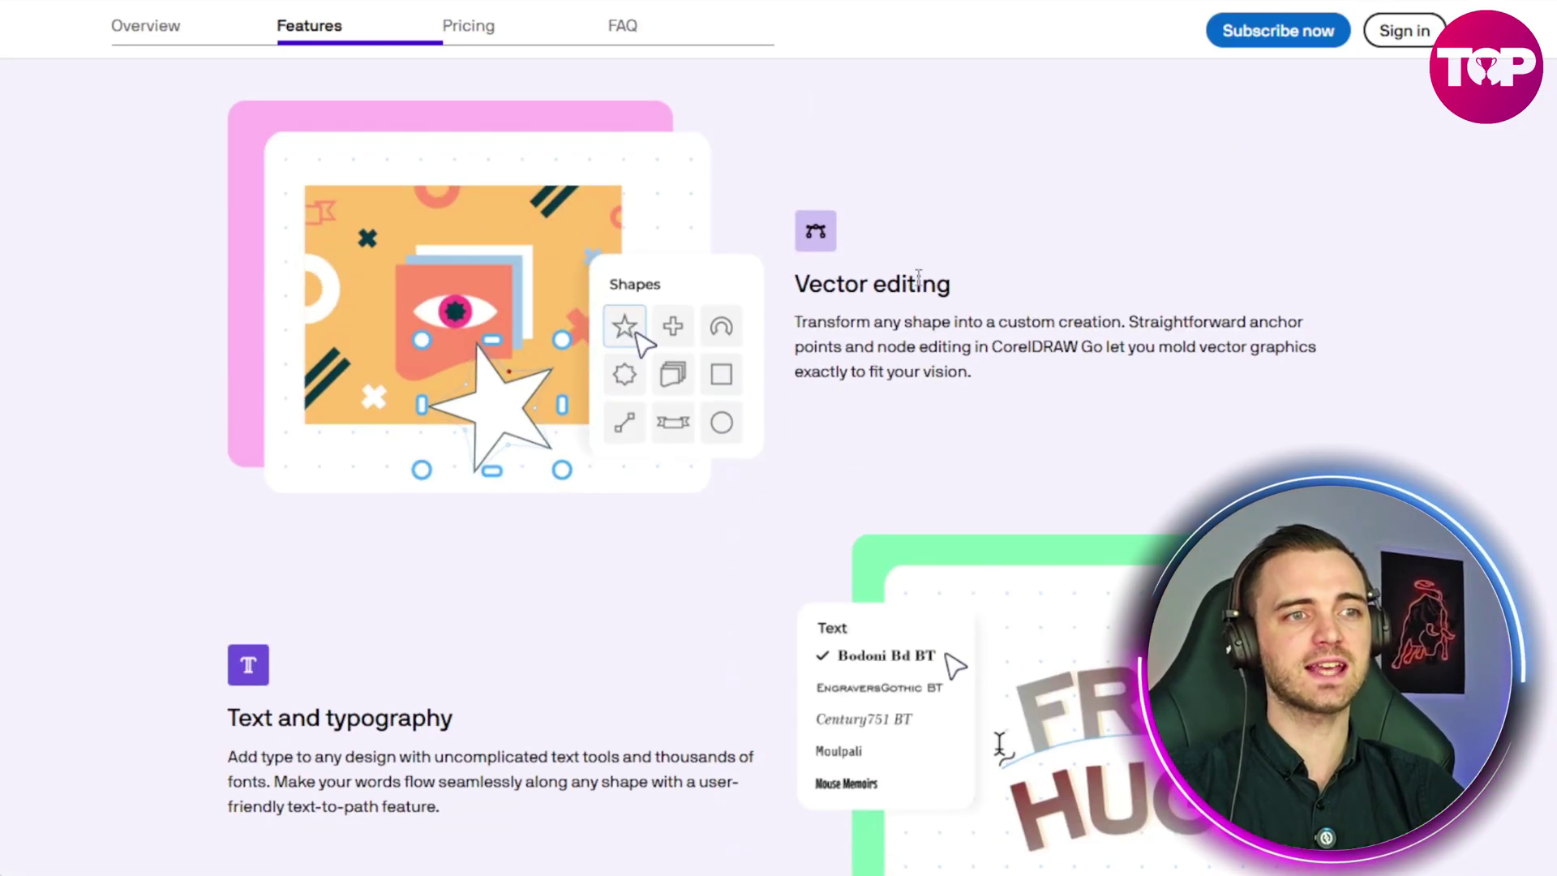
scroll(821, 485, "down", 5)
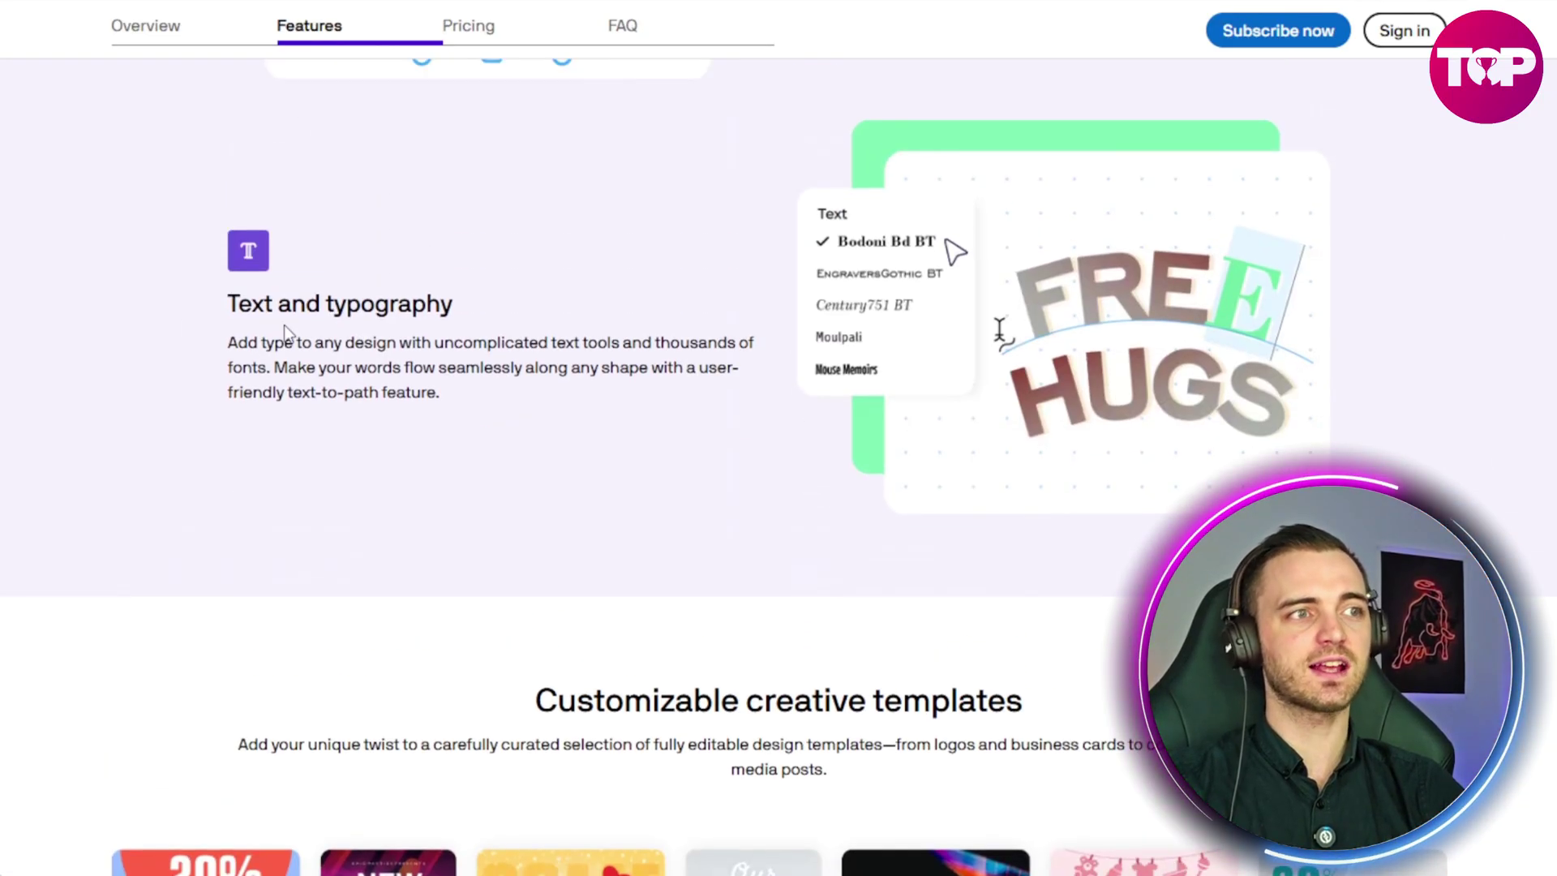
left_click_drag(321, 303, 469, 308)
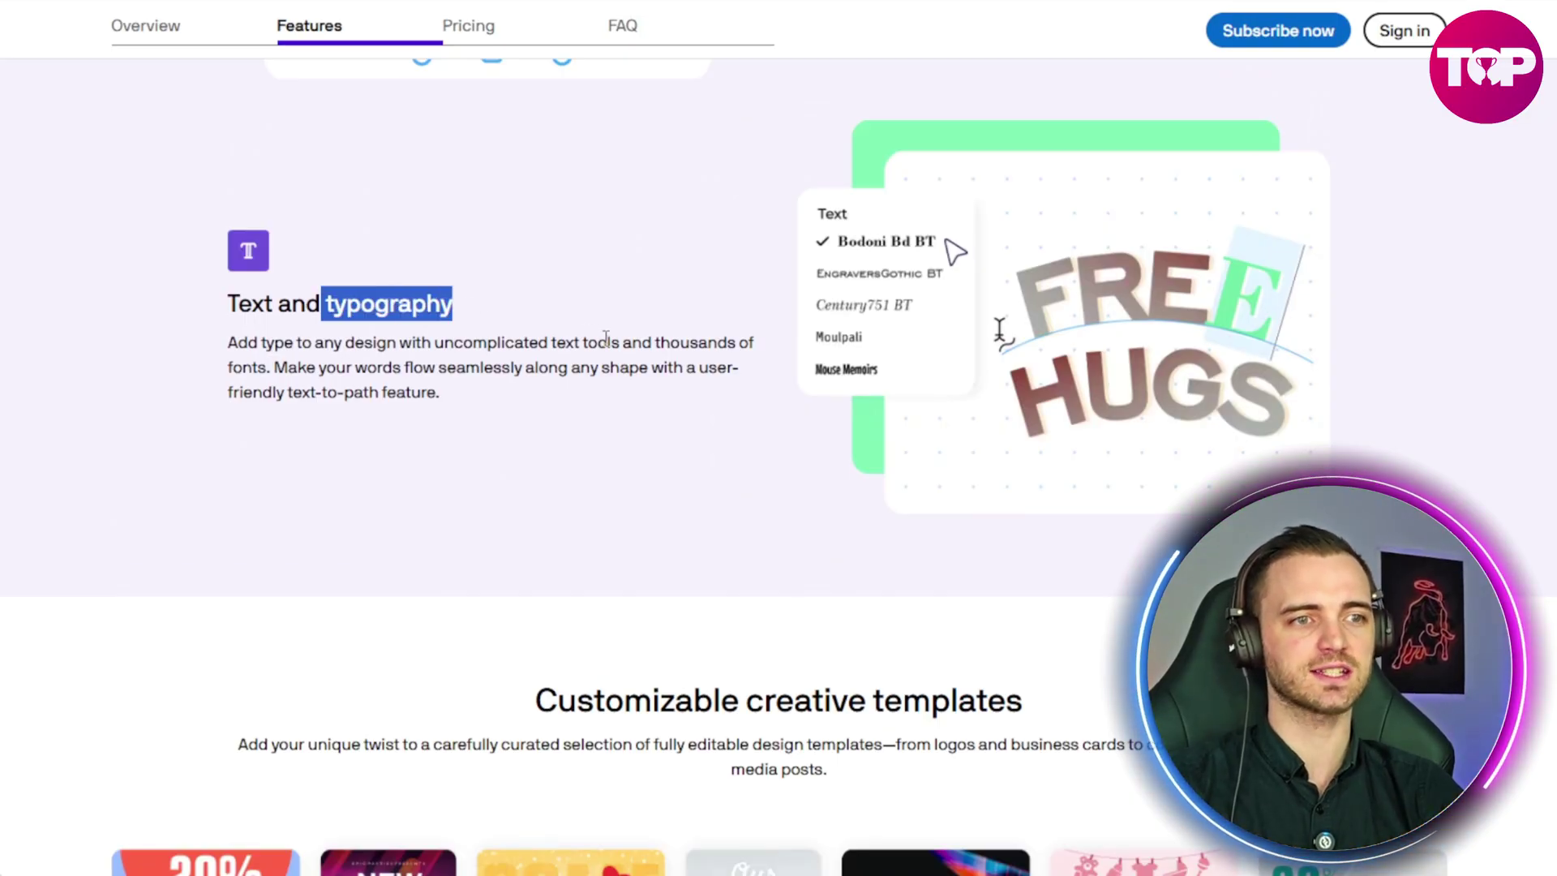
left_click(601, 310)
scroll(706, 304, "down", 4)
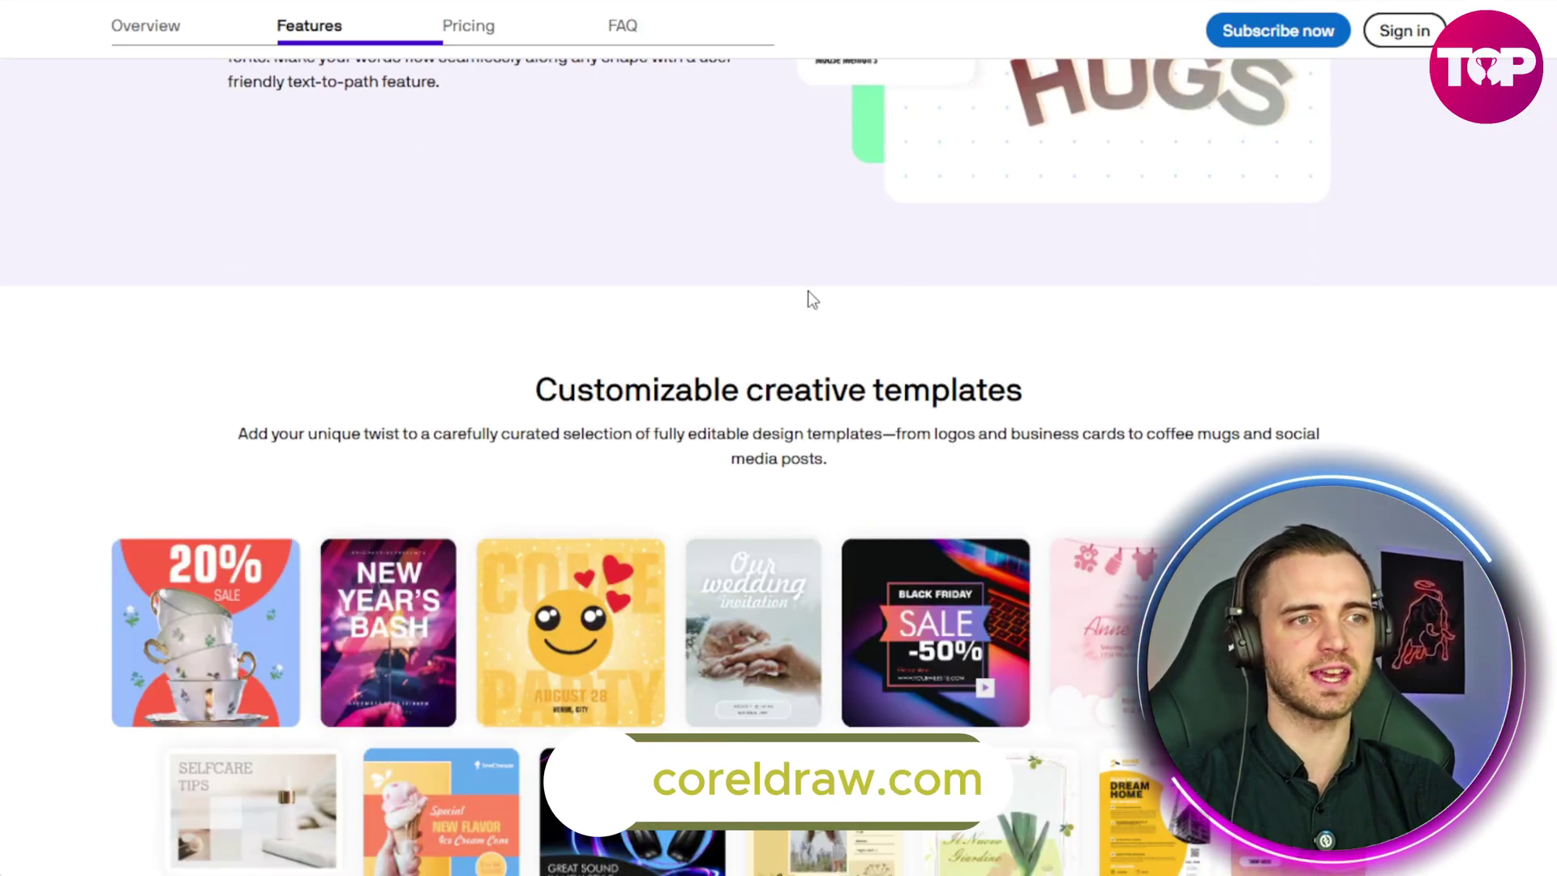
scroll(706, 293, "down", 3)
scroll(678, 314, "up", 5)
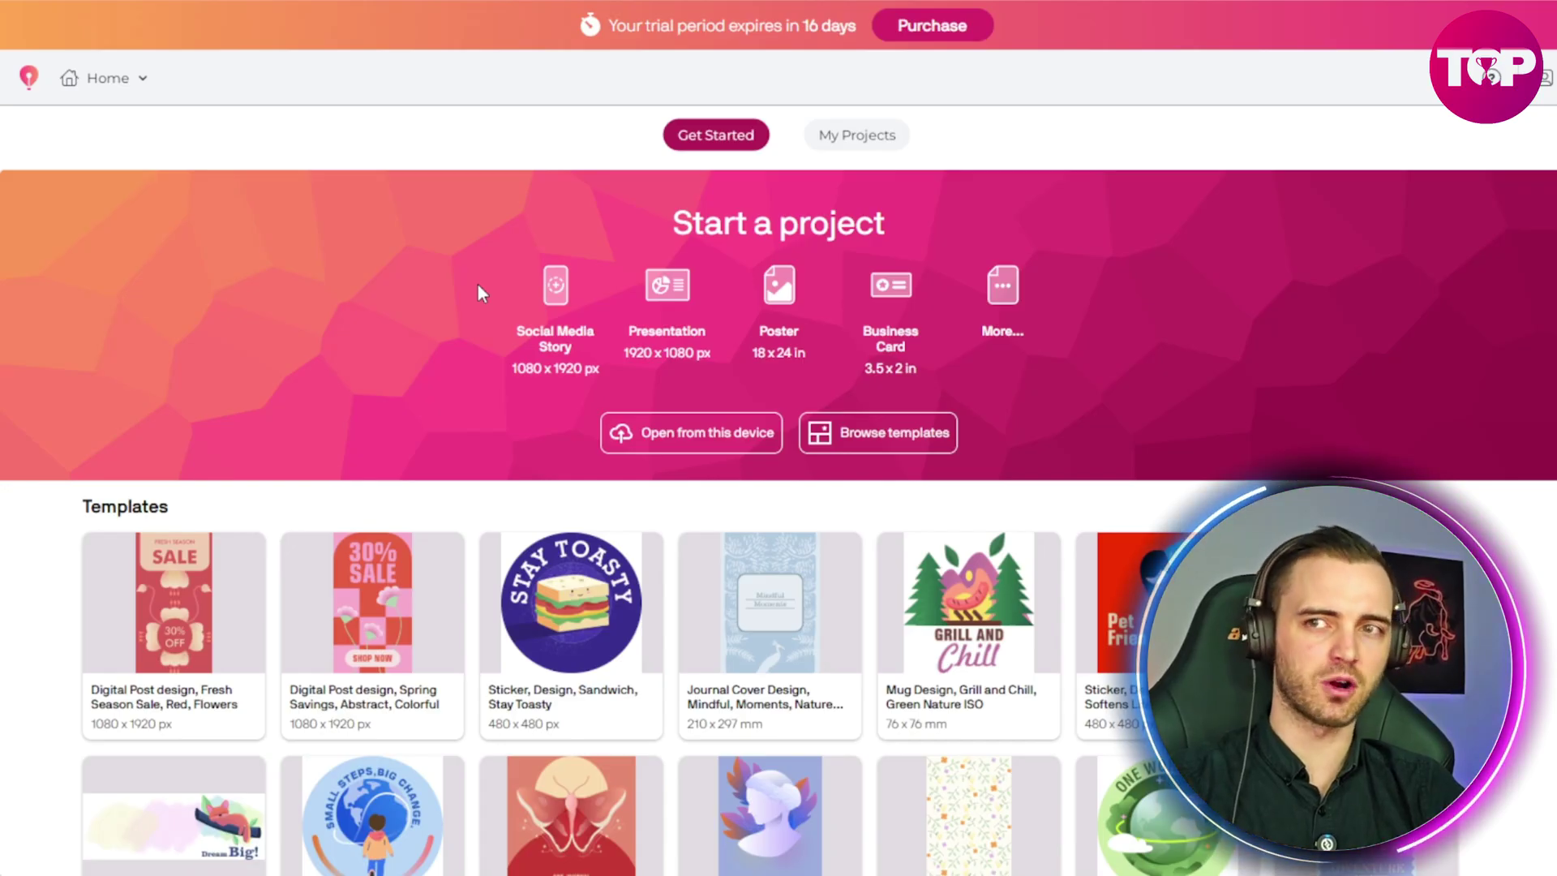
scroll(475, 338, "down", 6)
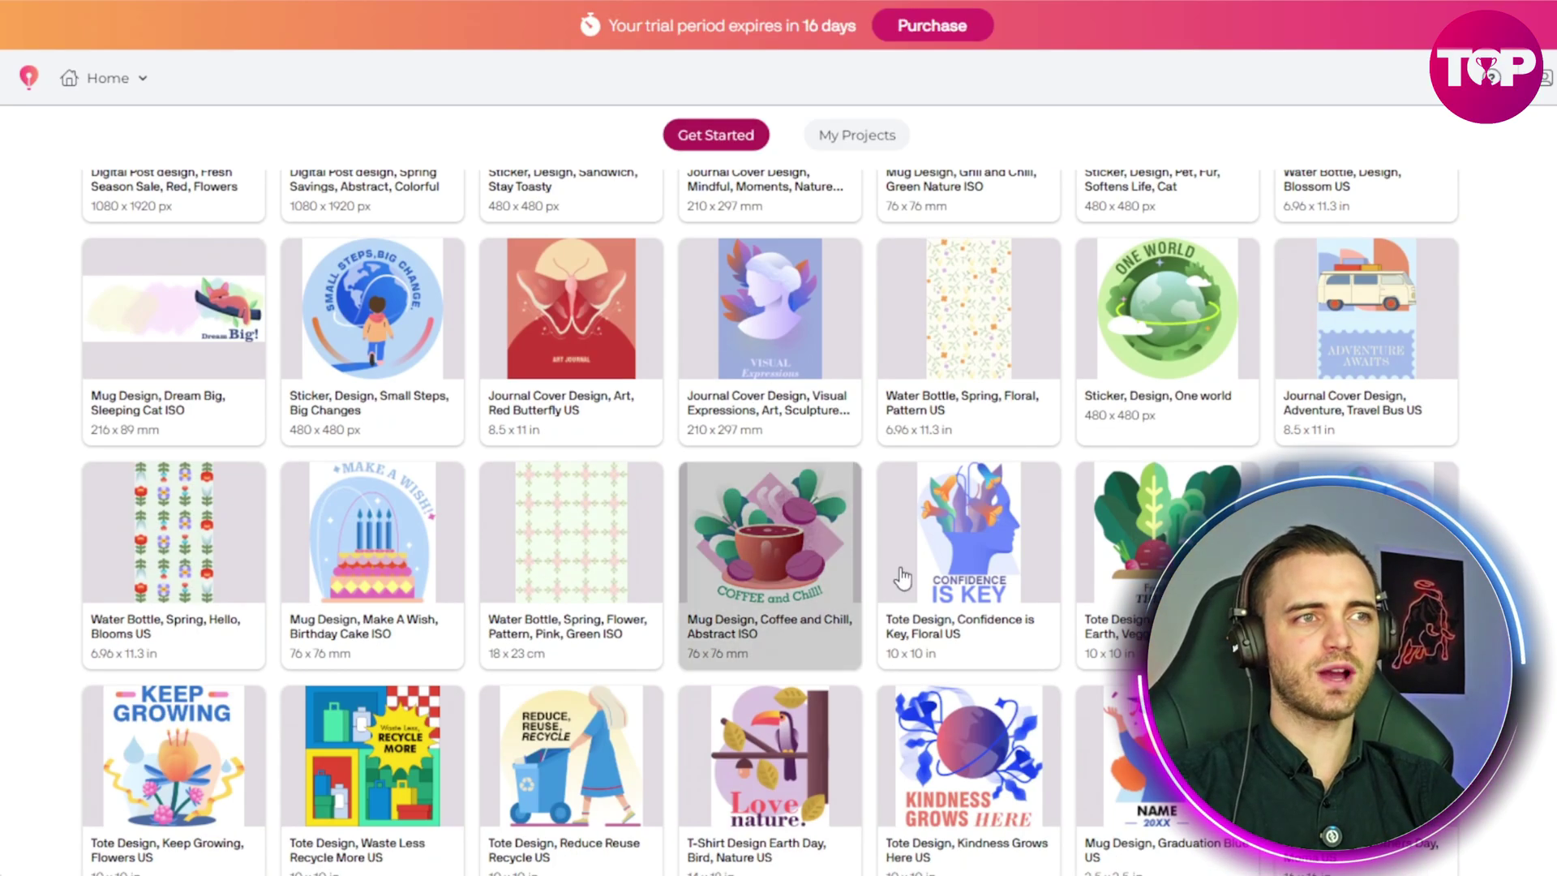
scroll(667, 332, "down", 3)
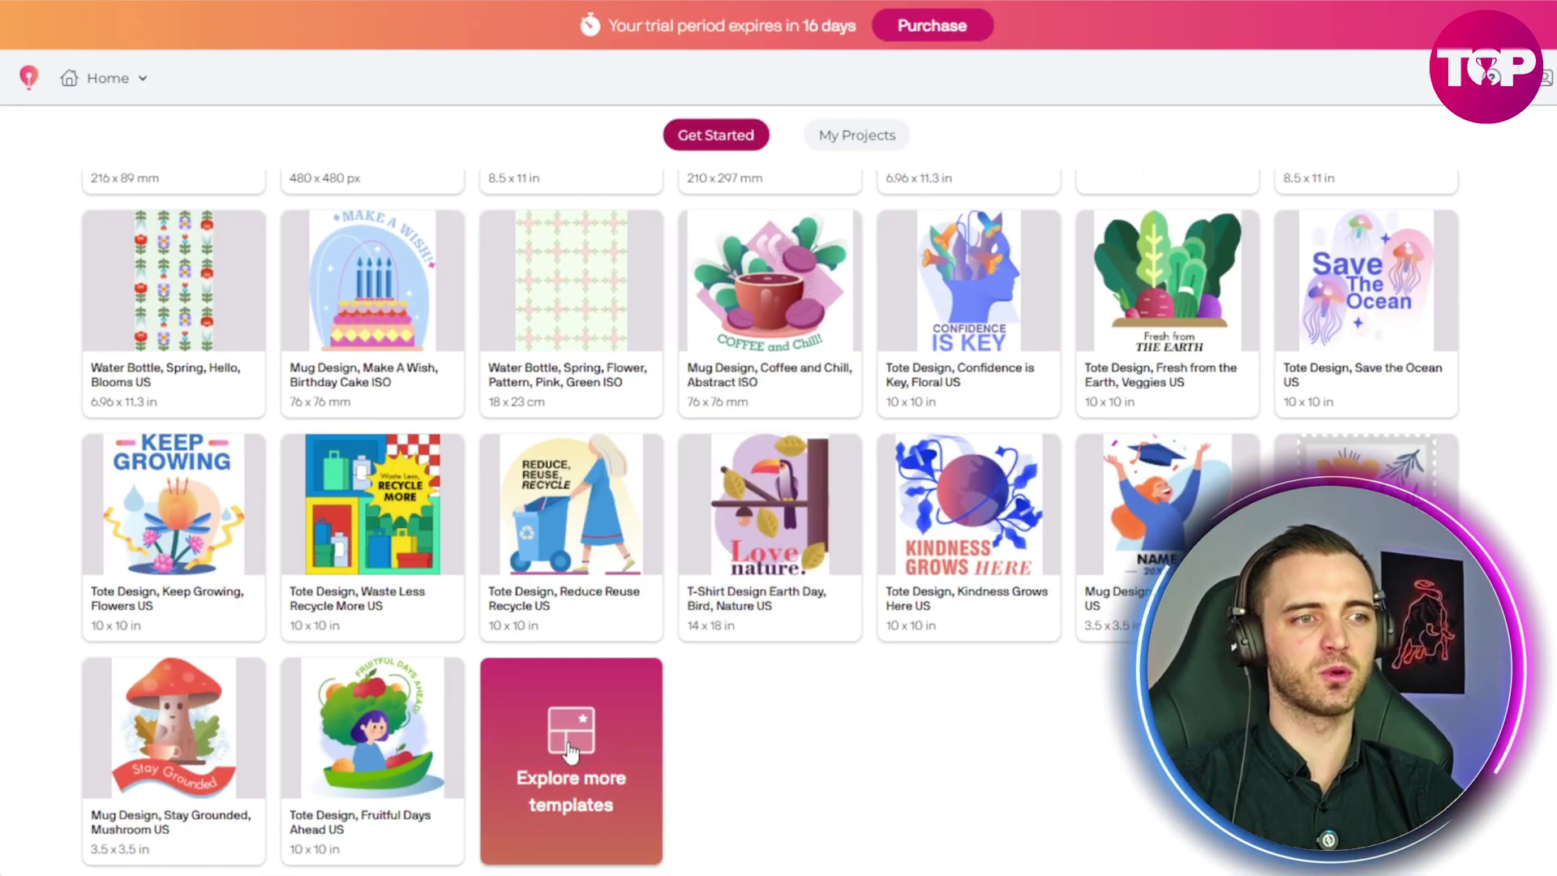
scroll(671, 477, "up", 8)
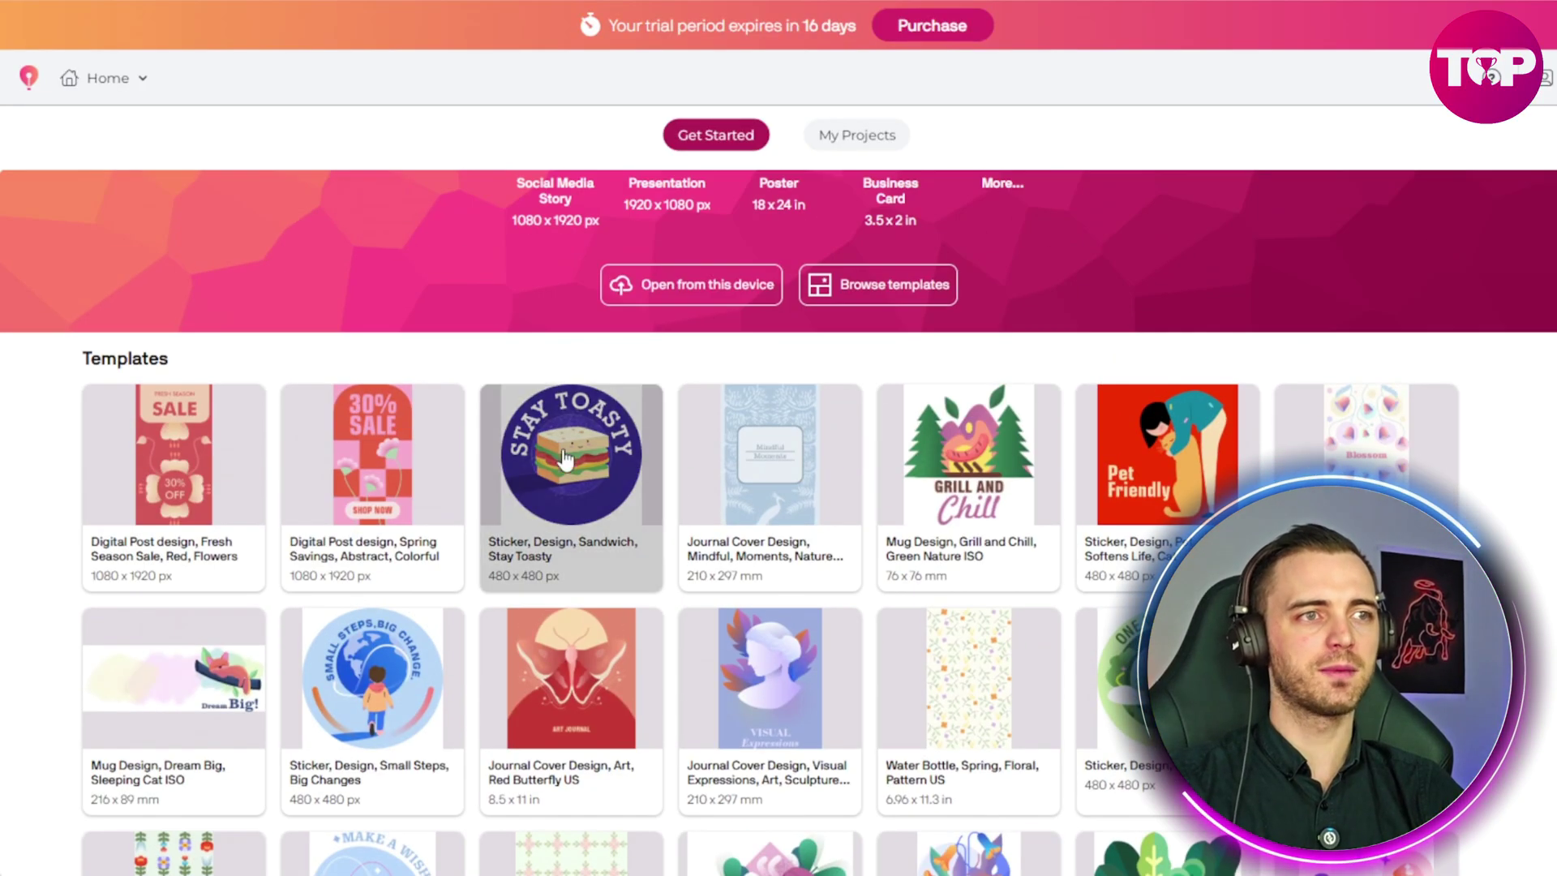
Open the Stay Toasty template, select its curved STAY TOASTY text, and show the drawing brushes
left_click(641, 280)
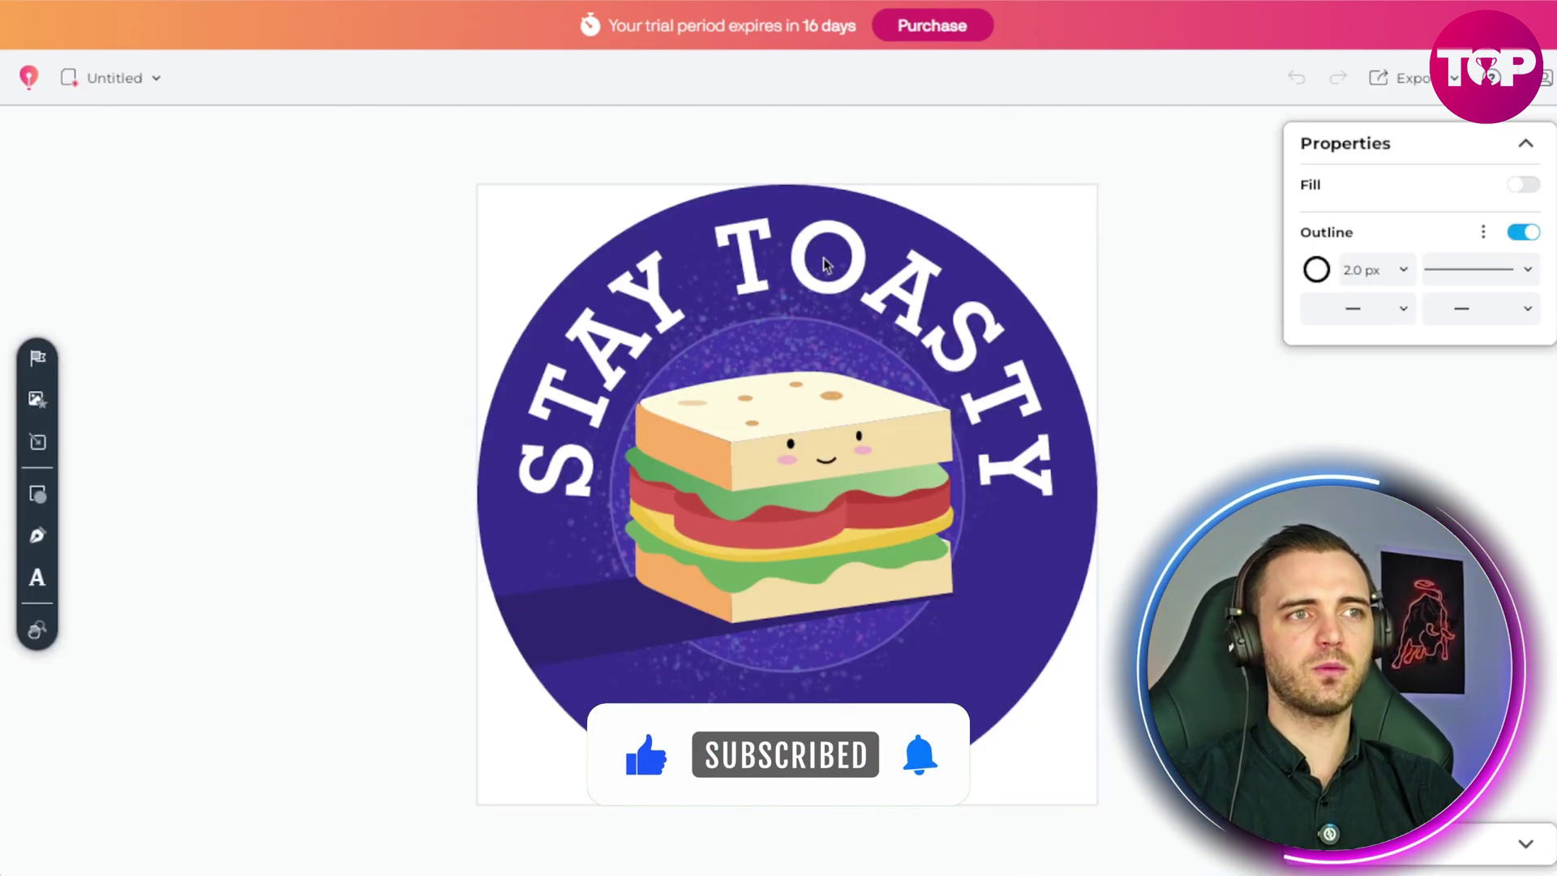
left_click(797, 281)
left_click(797, 281)
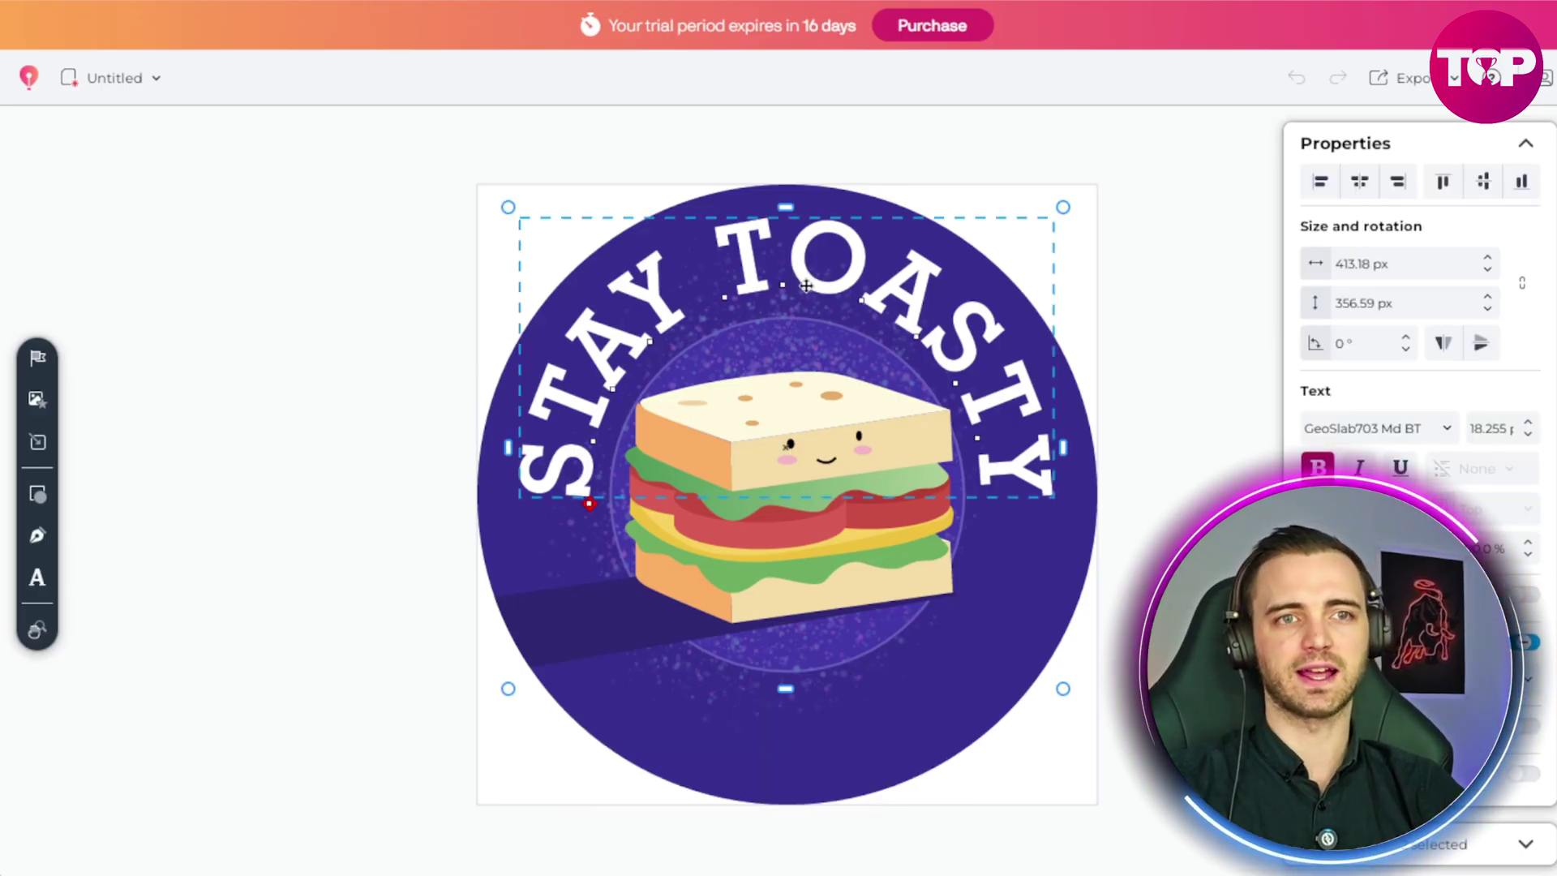
left_click(37, 535)
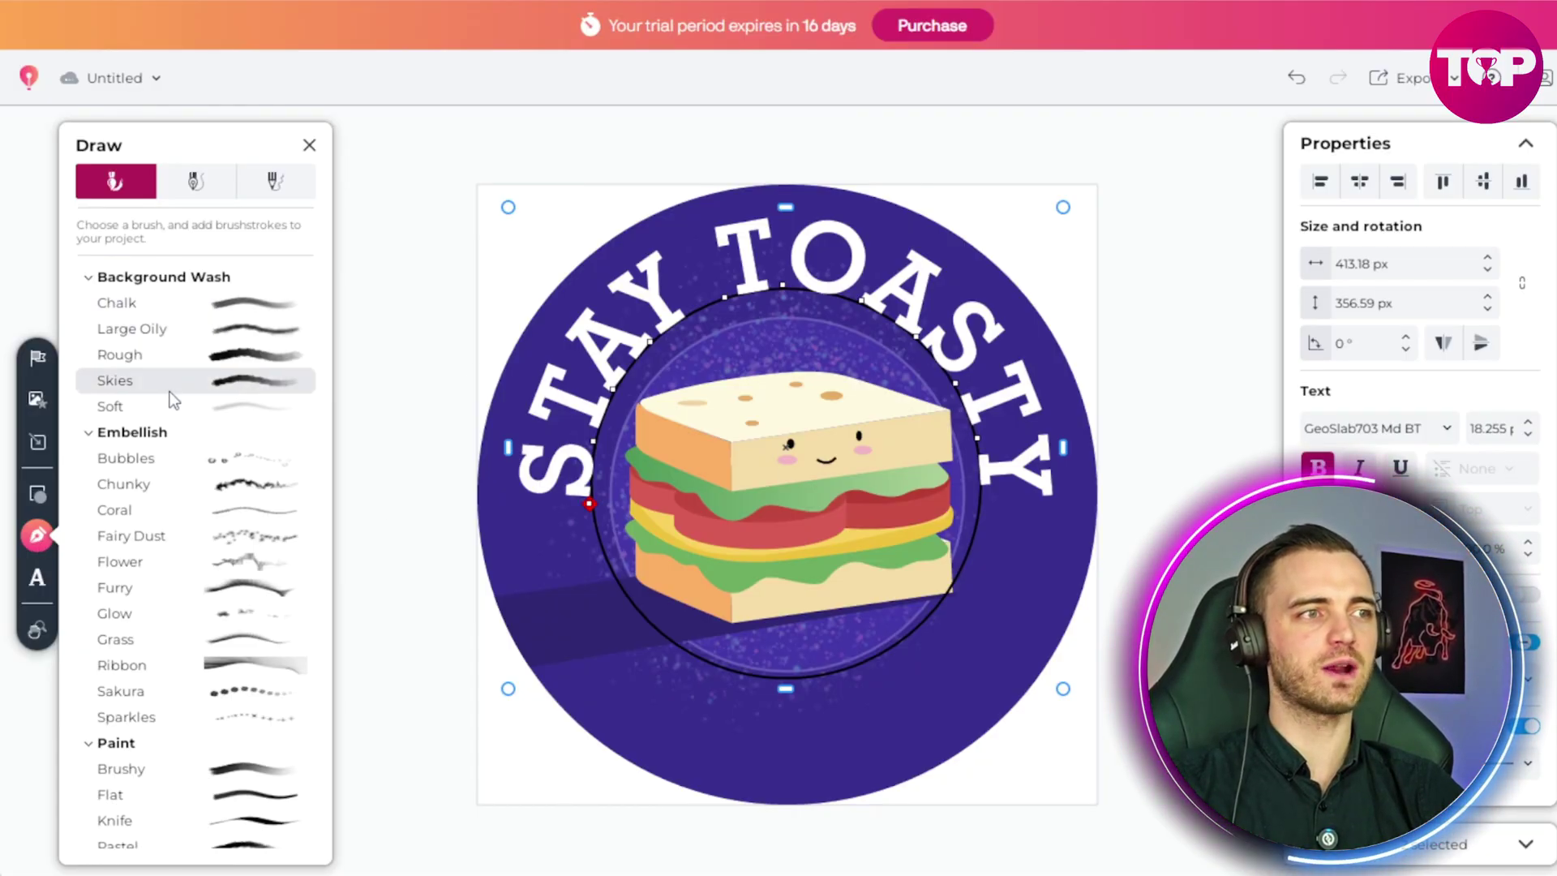
Paint orange Chalk brush strokes across the Stay Toasty badge, then undo them
left_click(168, 302)
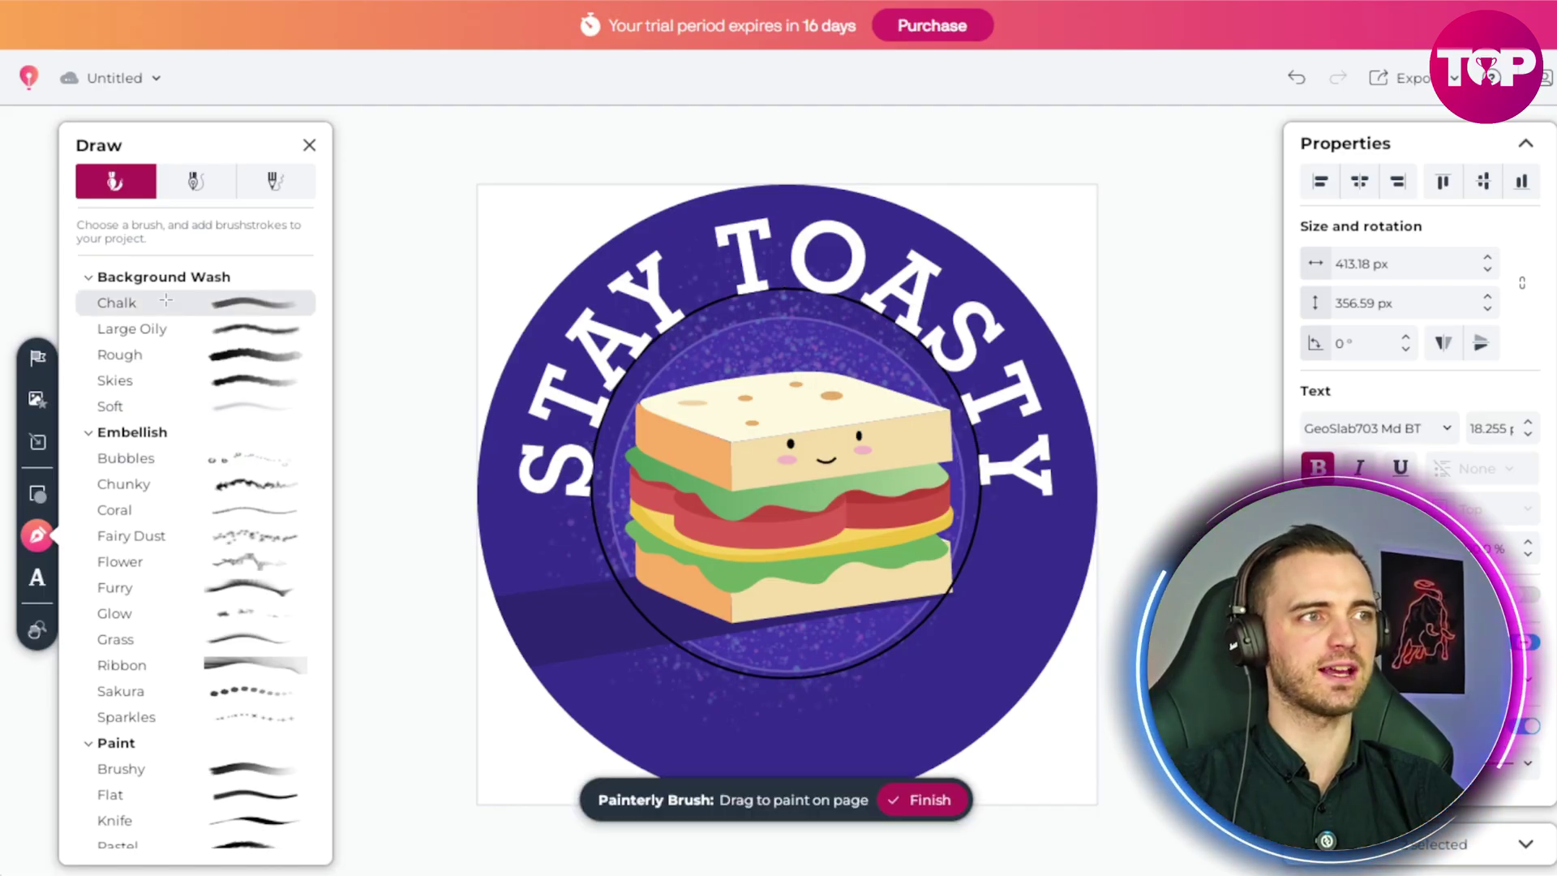
mouse_move(677, 560)
left_mouse_down()
mouse_move(614, 549)
mouse_move(822, 622)
mouse_move(922, 404)
mouse_move(823, 325)
mouse_move(668, 443)
mouse_move(816, 354)
mouse_move(851, 455)
mouse_move(866, 361)
mouse_move(945, 466)
left_mouse_up()
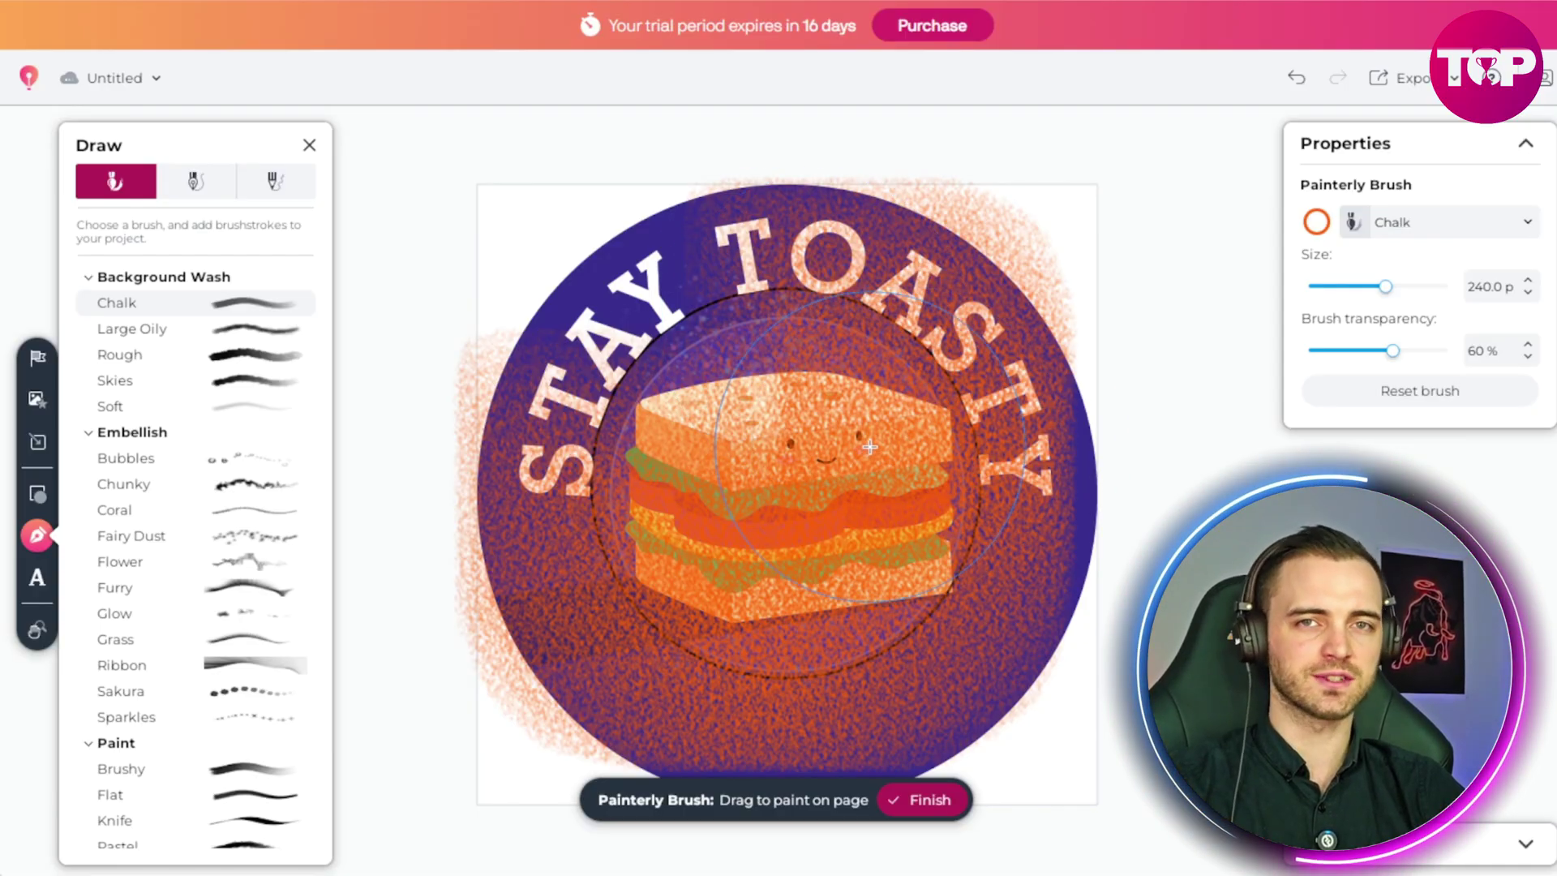
key("ctrl+z")
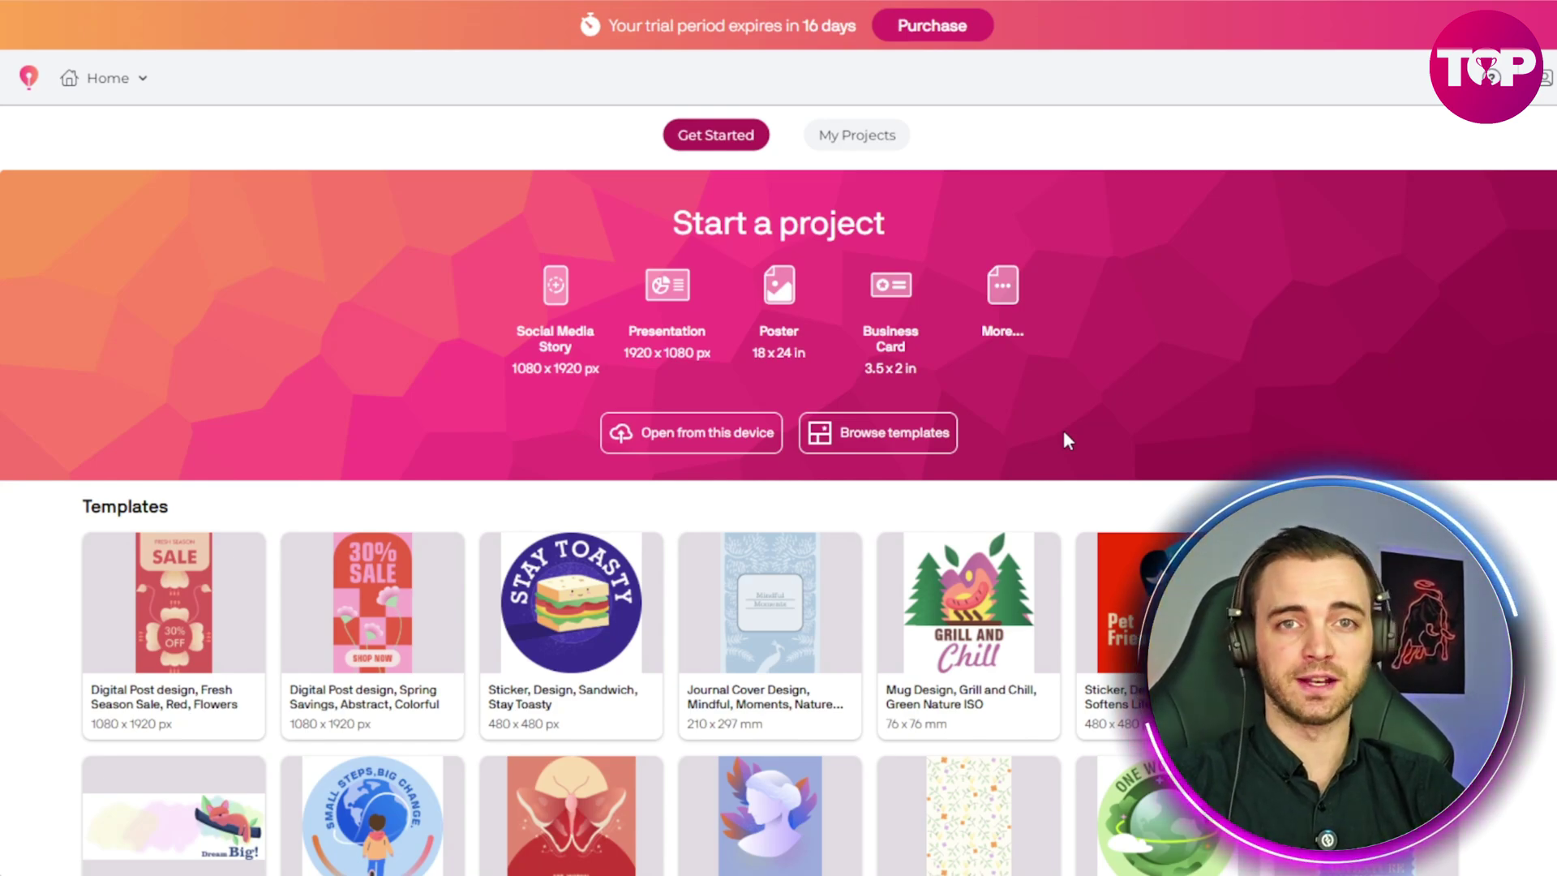
Scroll through the template grid to find the One World sticker
scroll(1142, 373, "down", 5)
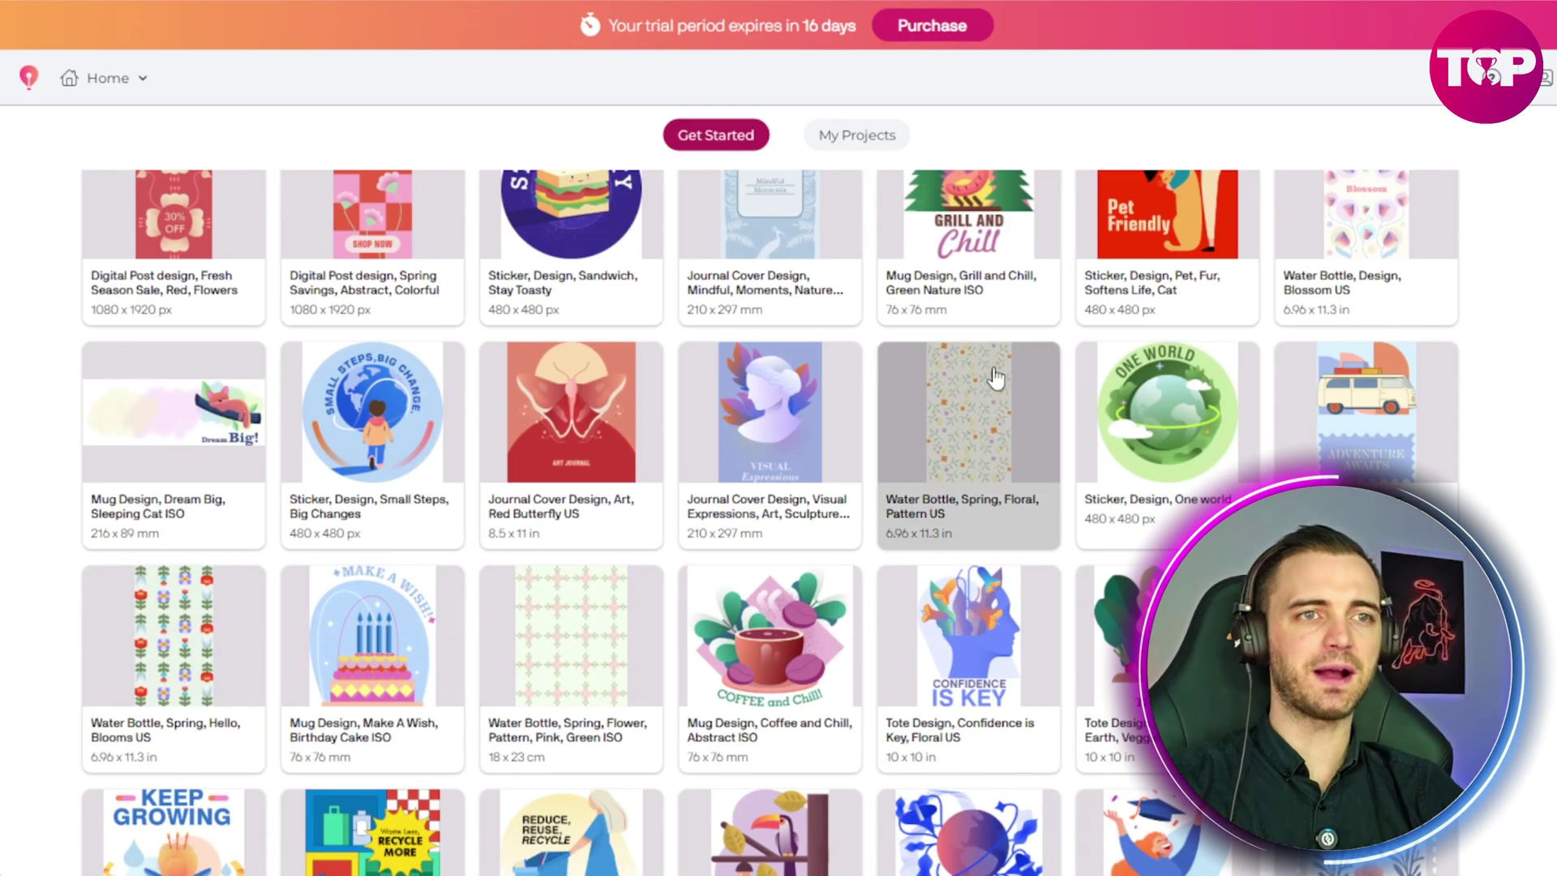
scroll(1068, 331, "up", 5)
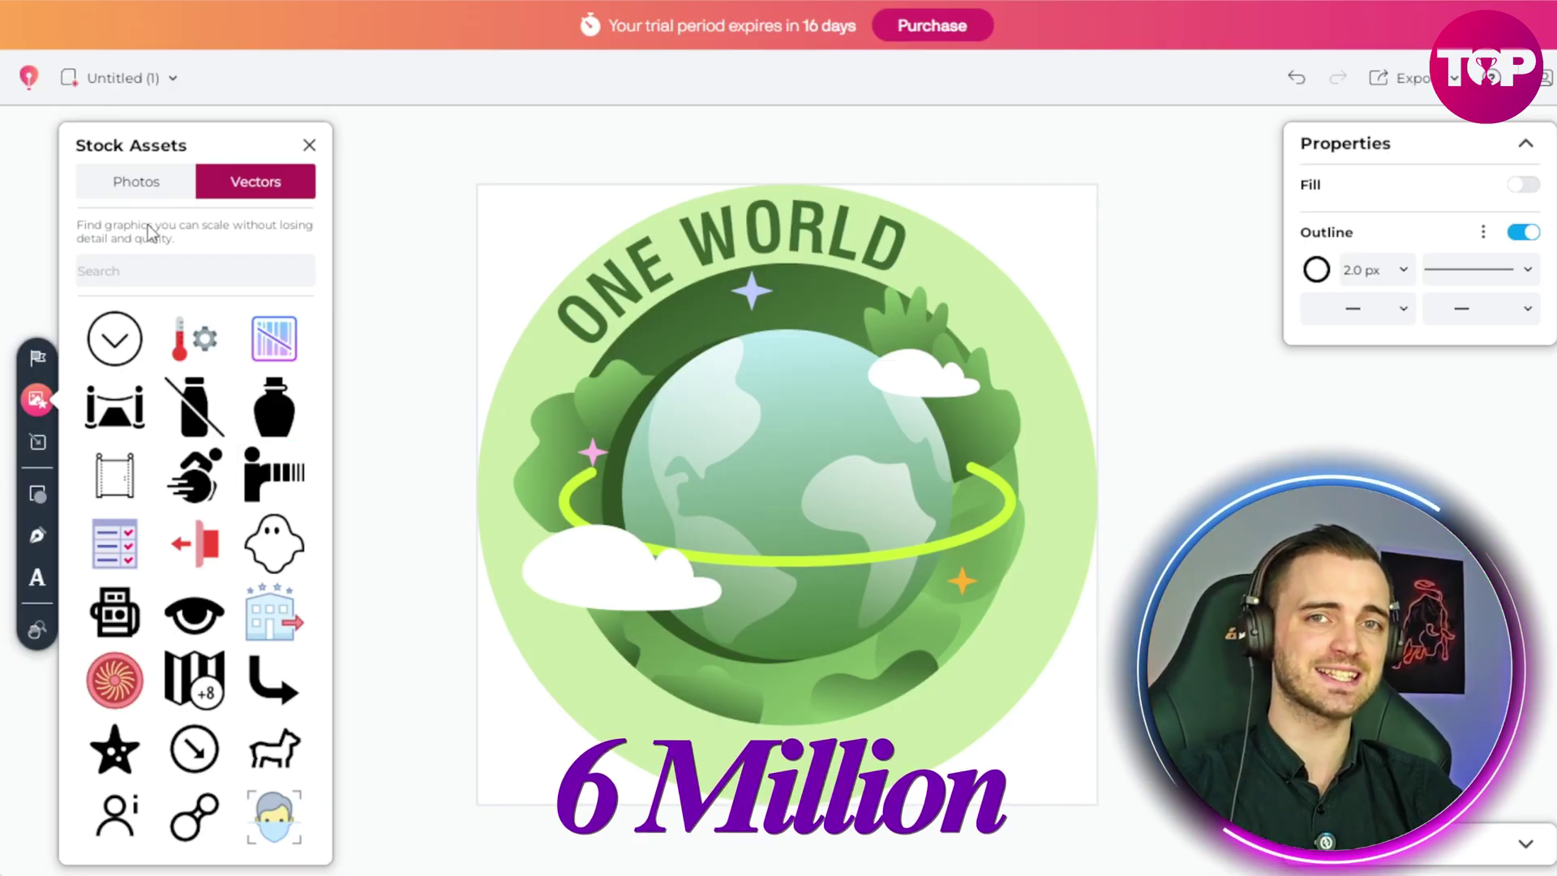
Search the stock vectors for 'eye' and pick the solid black eye
left_click(139, 180)
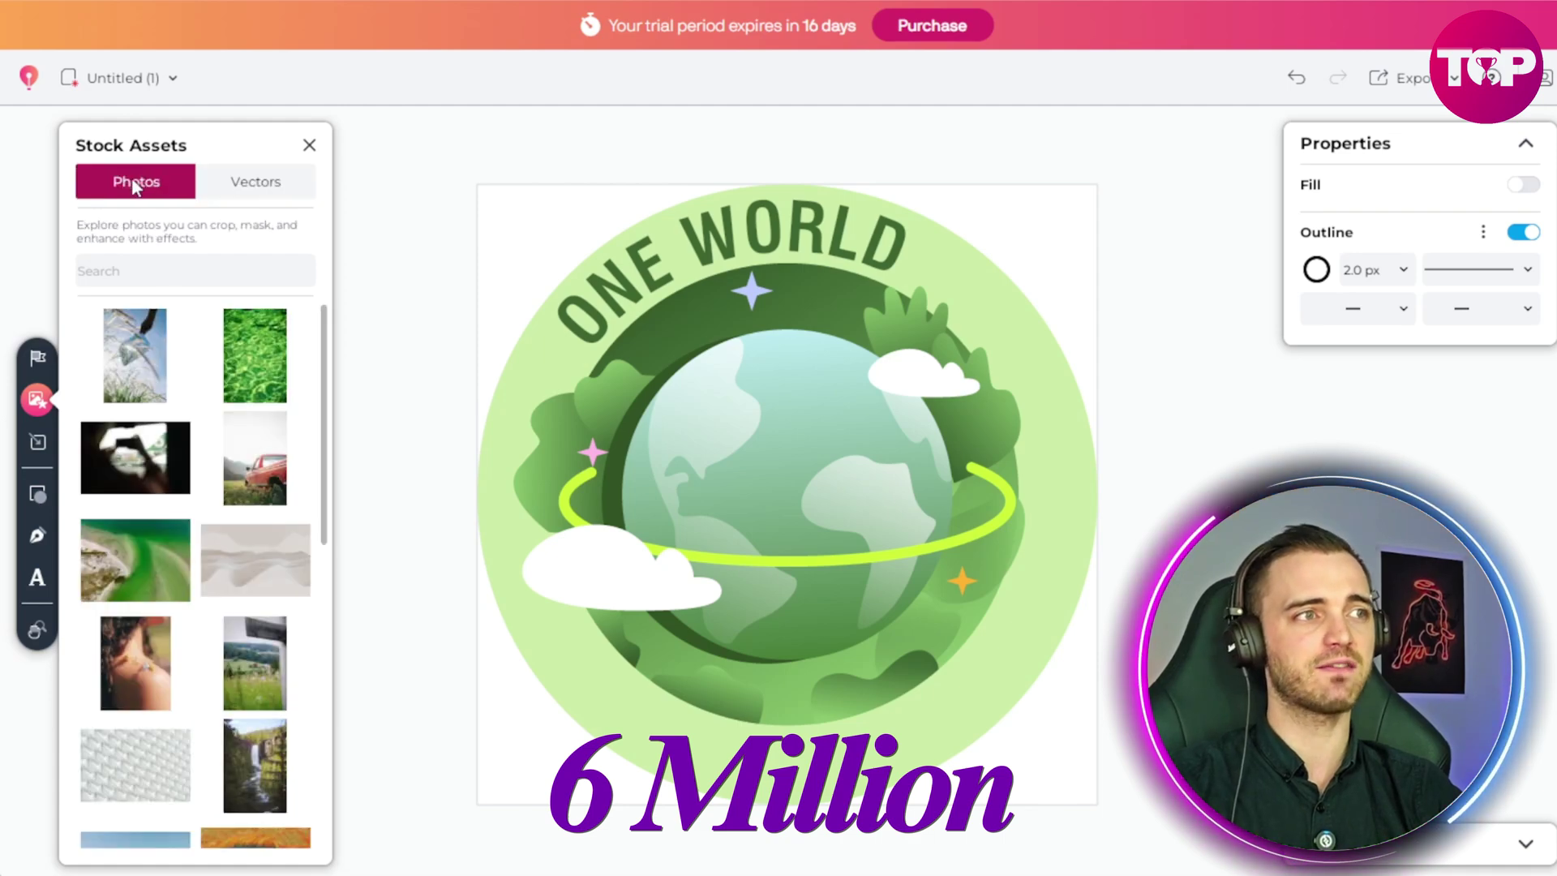
left_click(227, 174)
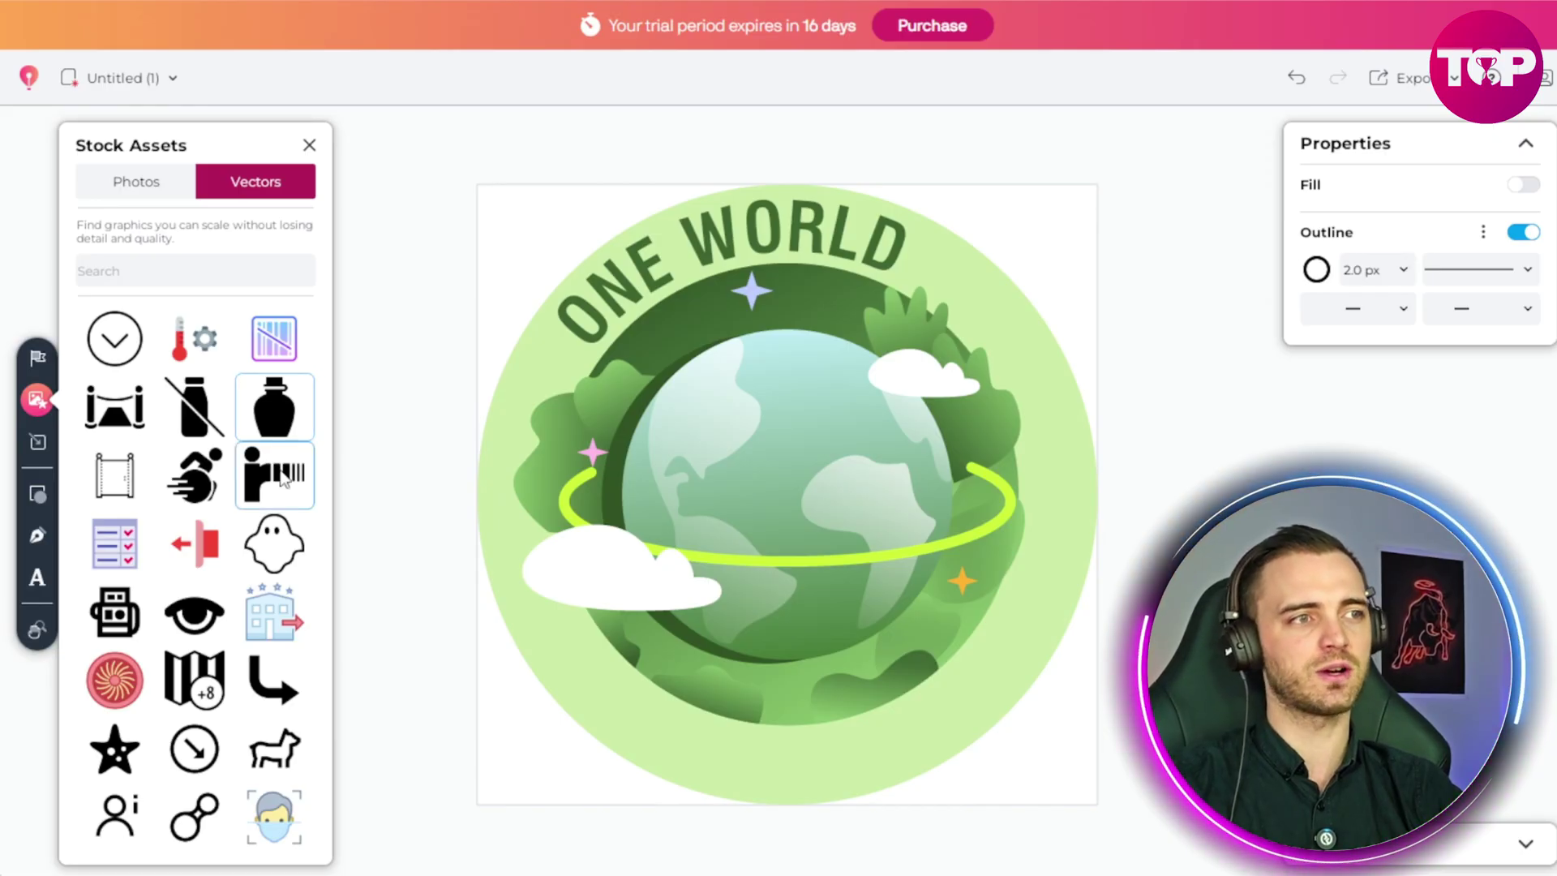
left_click(274, 407)
left_click(135, 270)
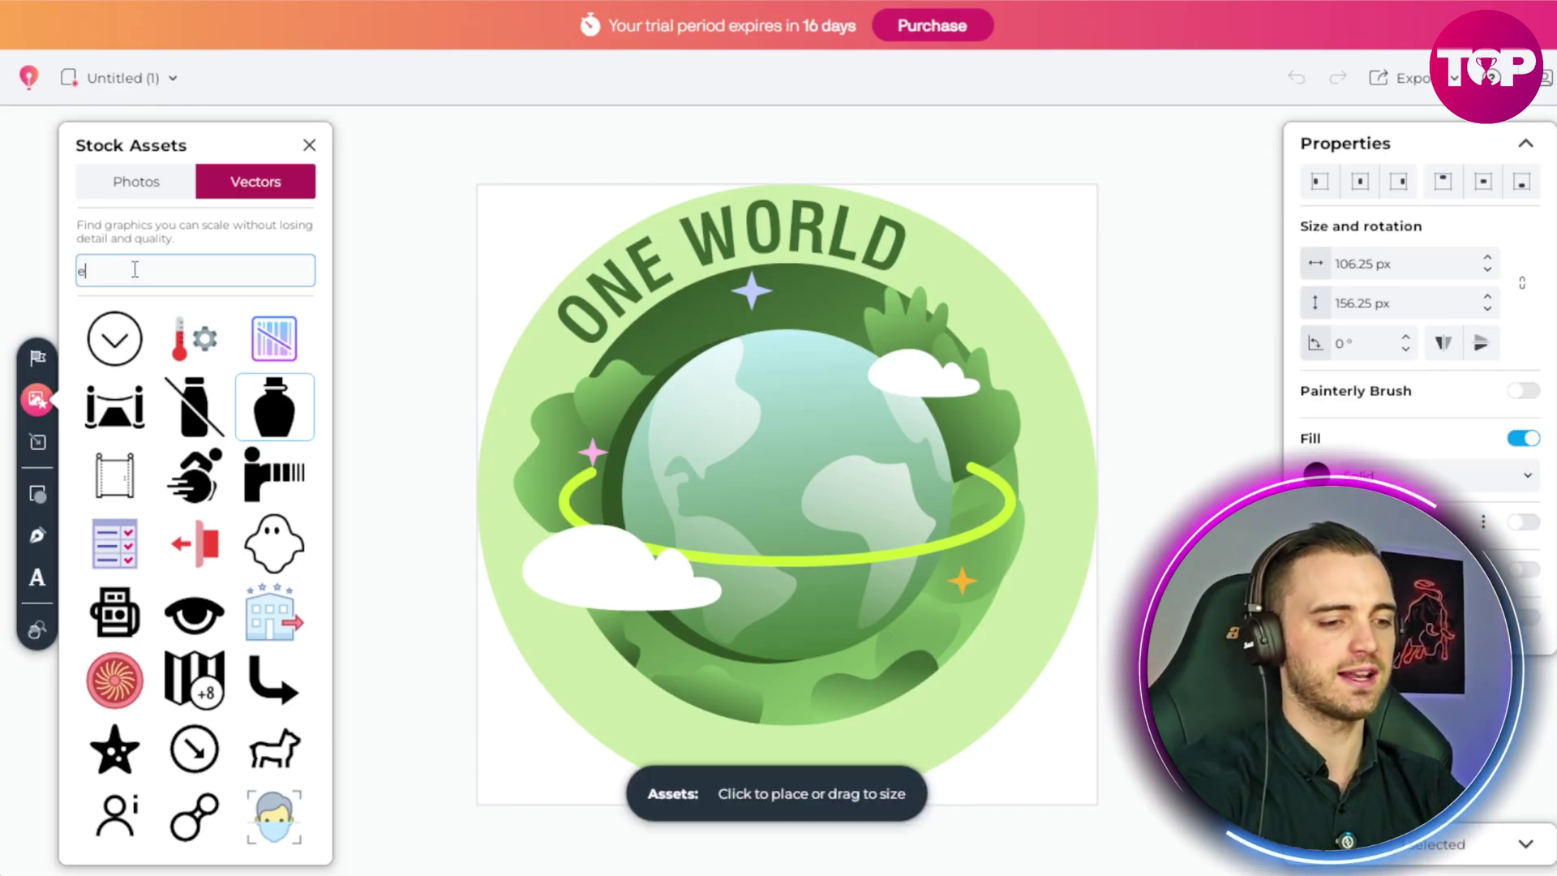
key("Return")
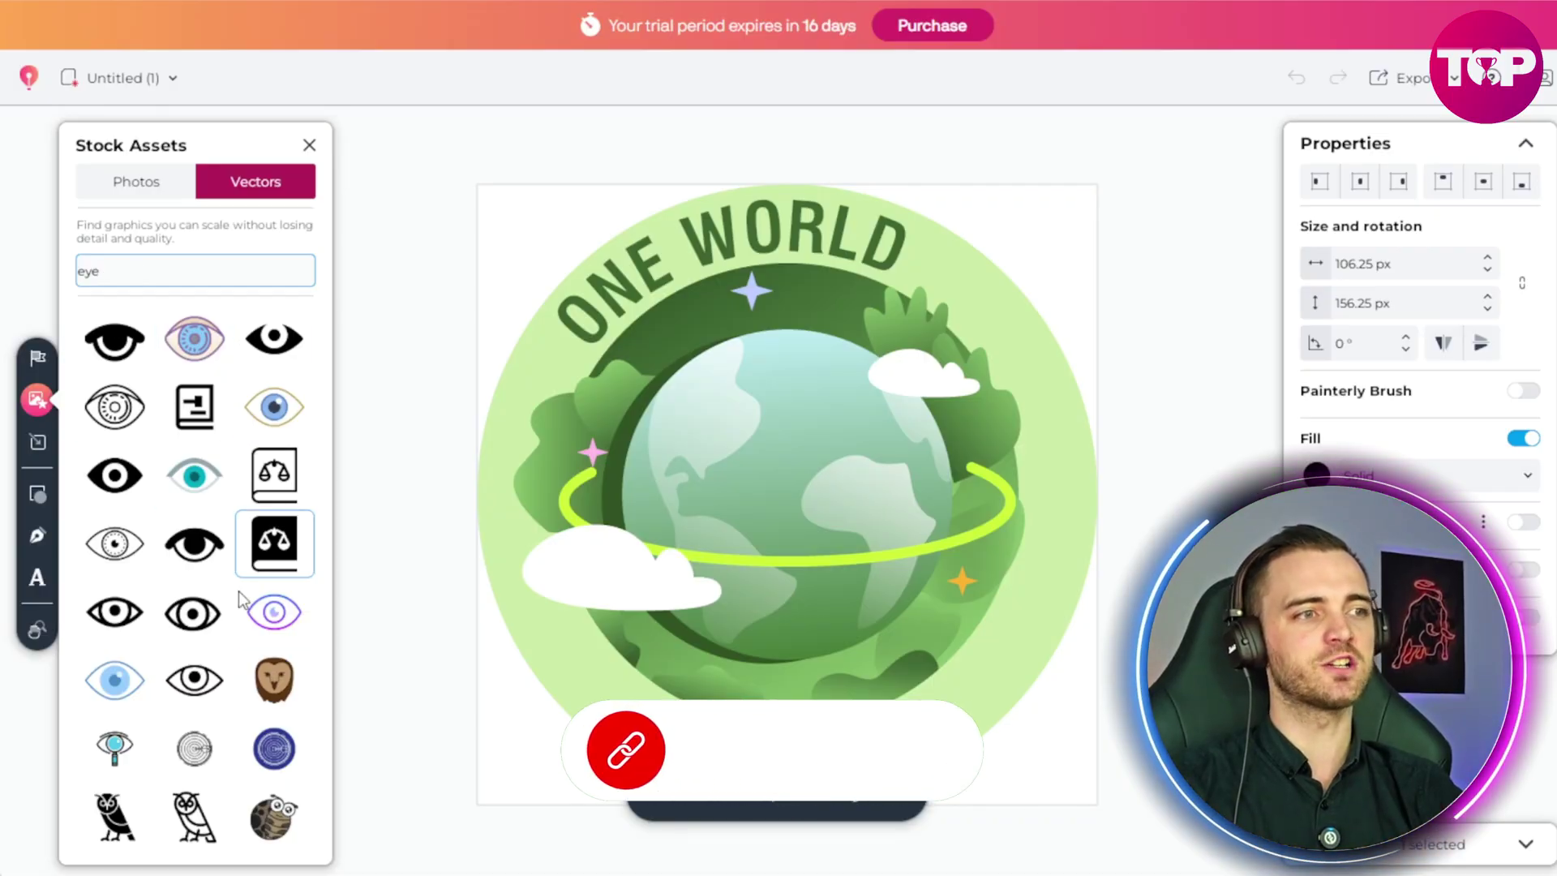
left_click(274, 338)
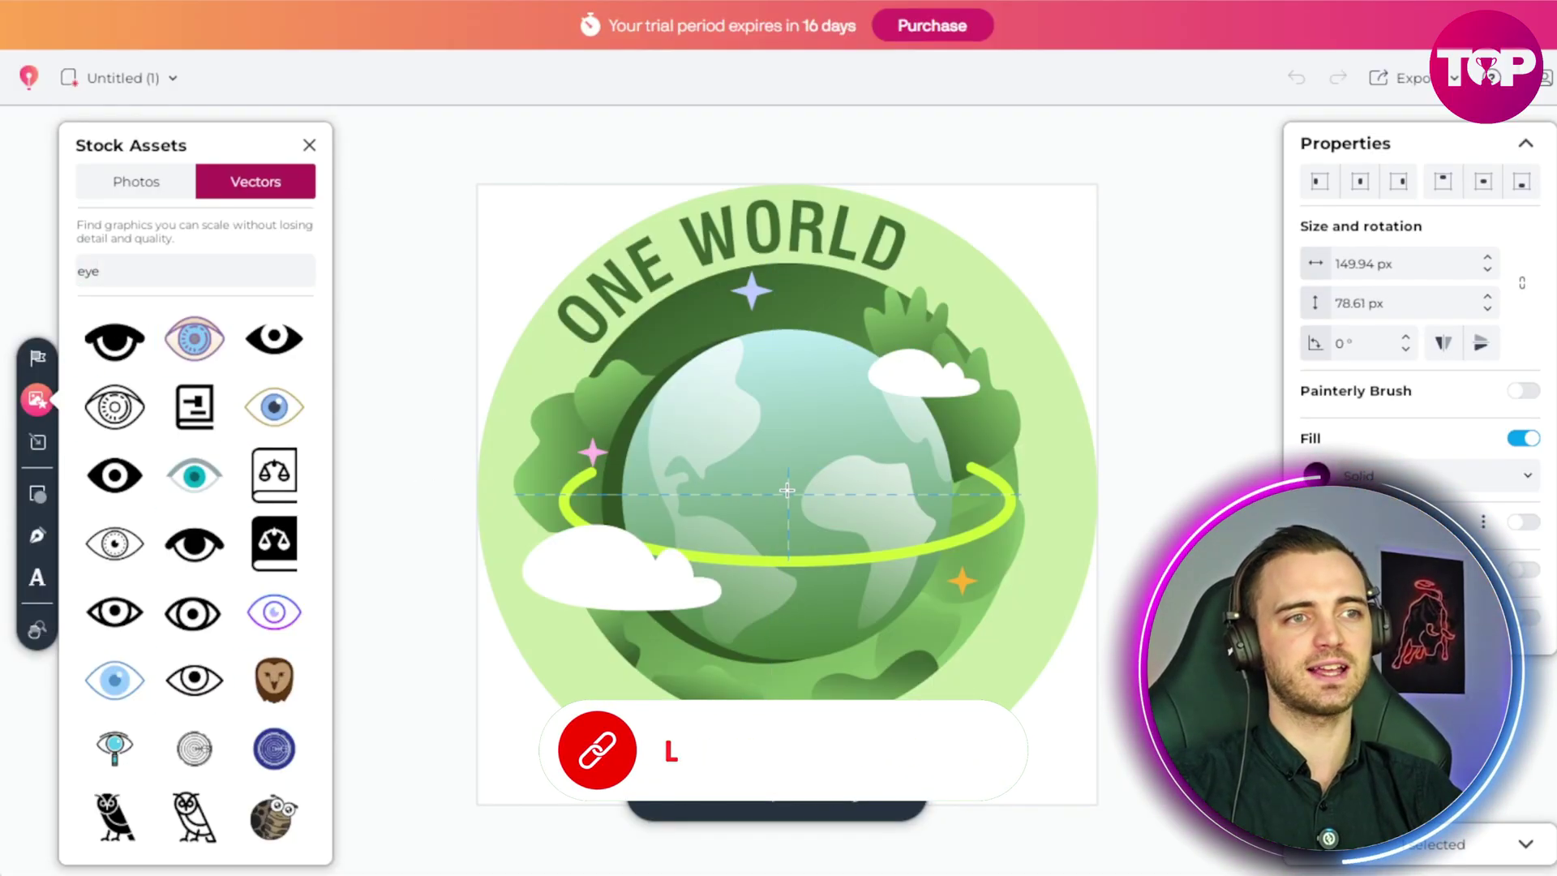
Drag out a large black eye over the globe and snap it to the globe's centre
left_click_drag(712, 404, 1013, 658)
left_click_drag(958, 485, 876, 496)
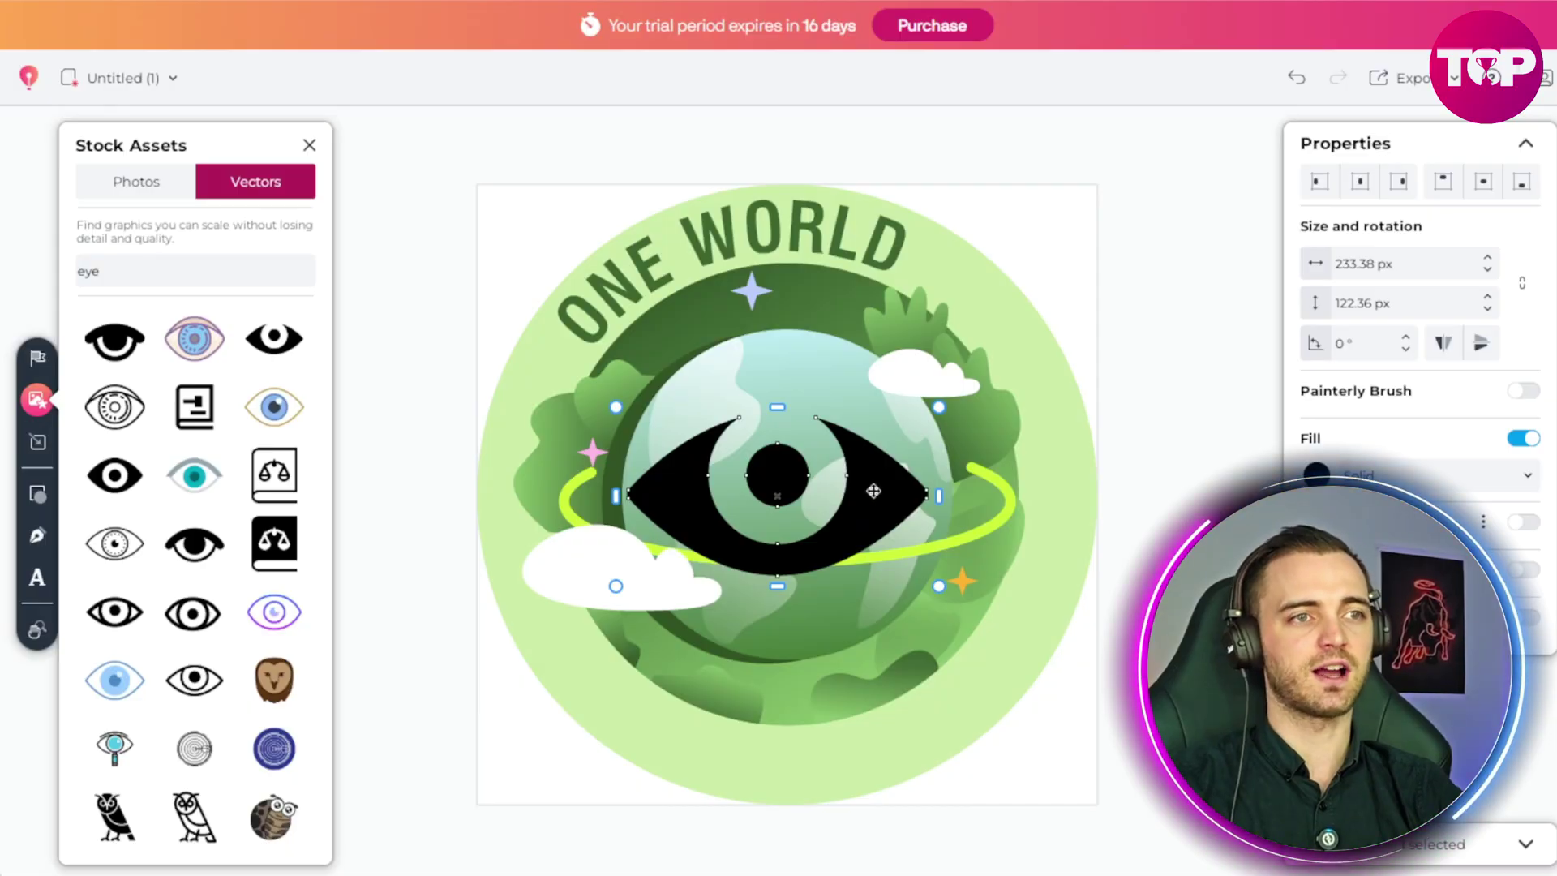
key("Right")
key("Right")
key("Right")
key("Right")
key("Right")
key("Right")
key("Right")
key("Right")
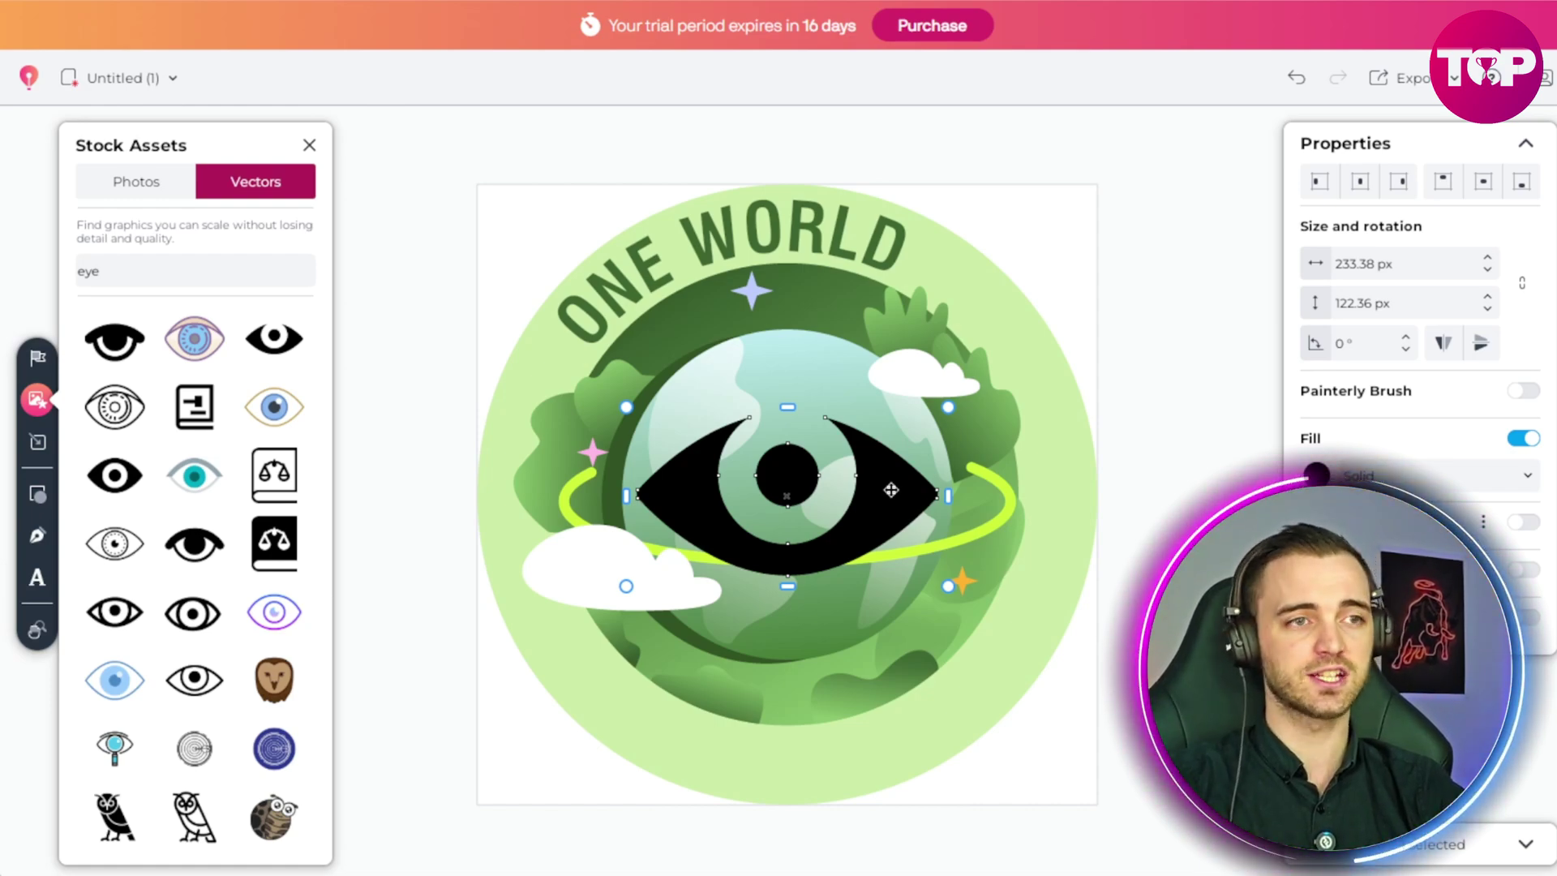
left_click_drag(862, 485, 879, 496)
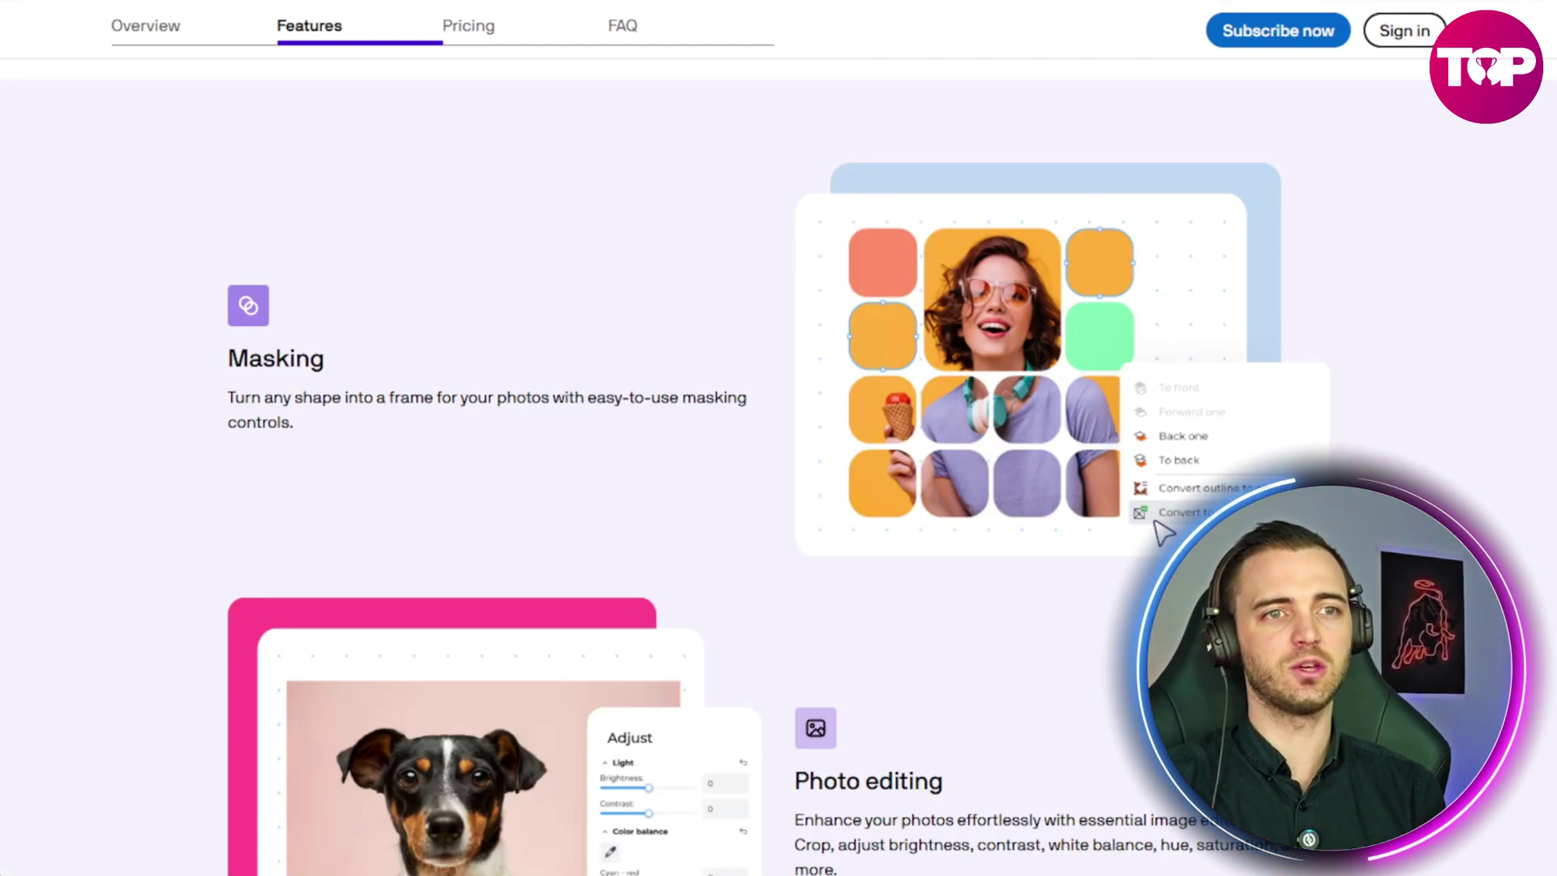
Scroll the features page down past Masking to the Photo editing section
scroll(779, 467, "down", 5)
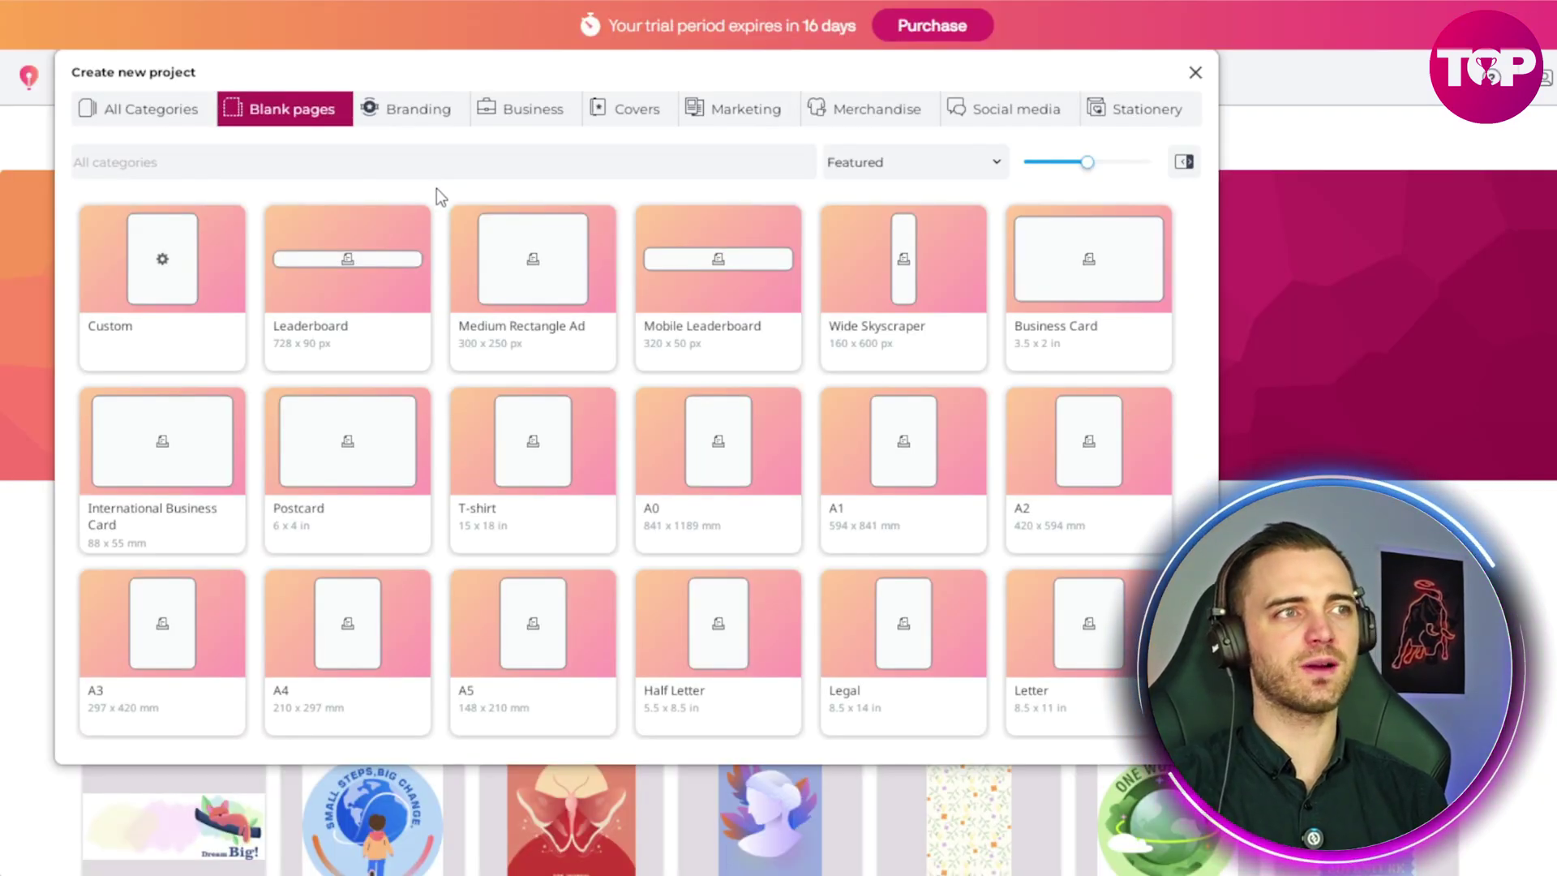
Scroll through Blank pages, then view the Business, Merchandise and Marketing template categories
scroll(508, 547, "down", 5)
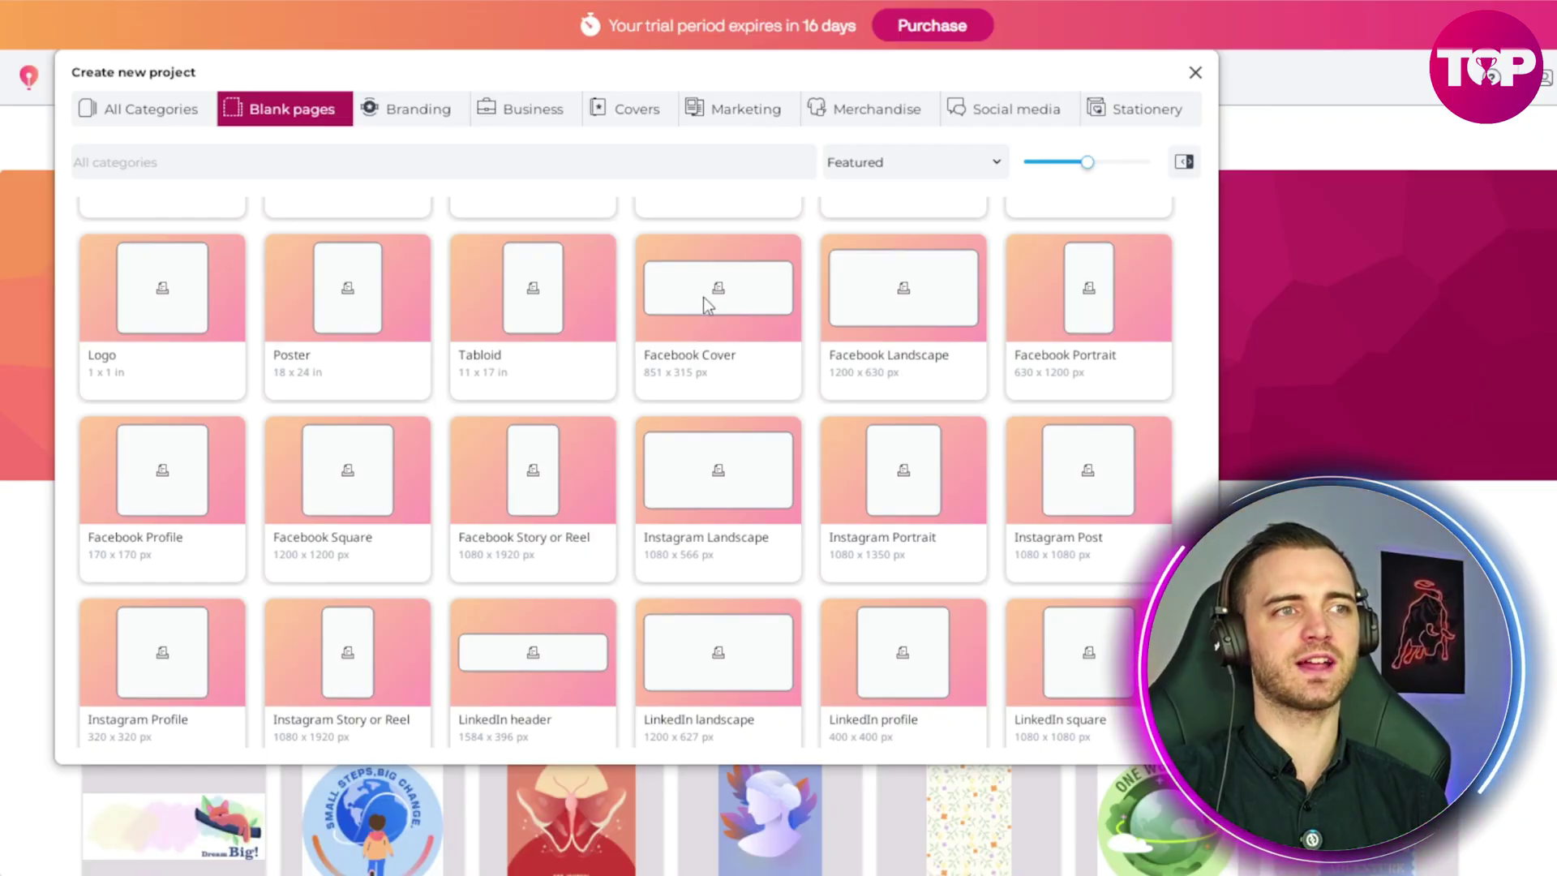
scroll(640, 393, "down", 4)
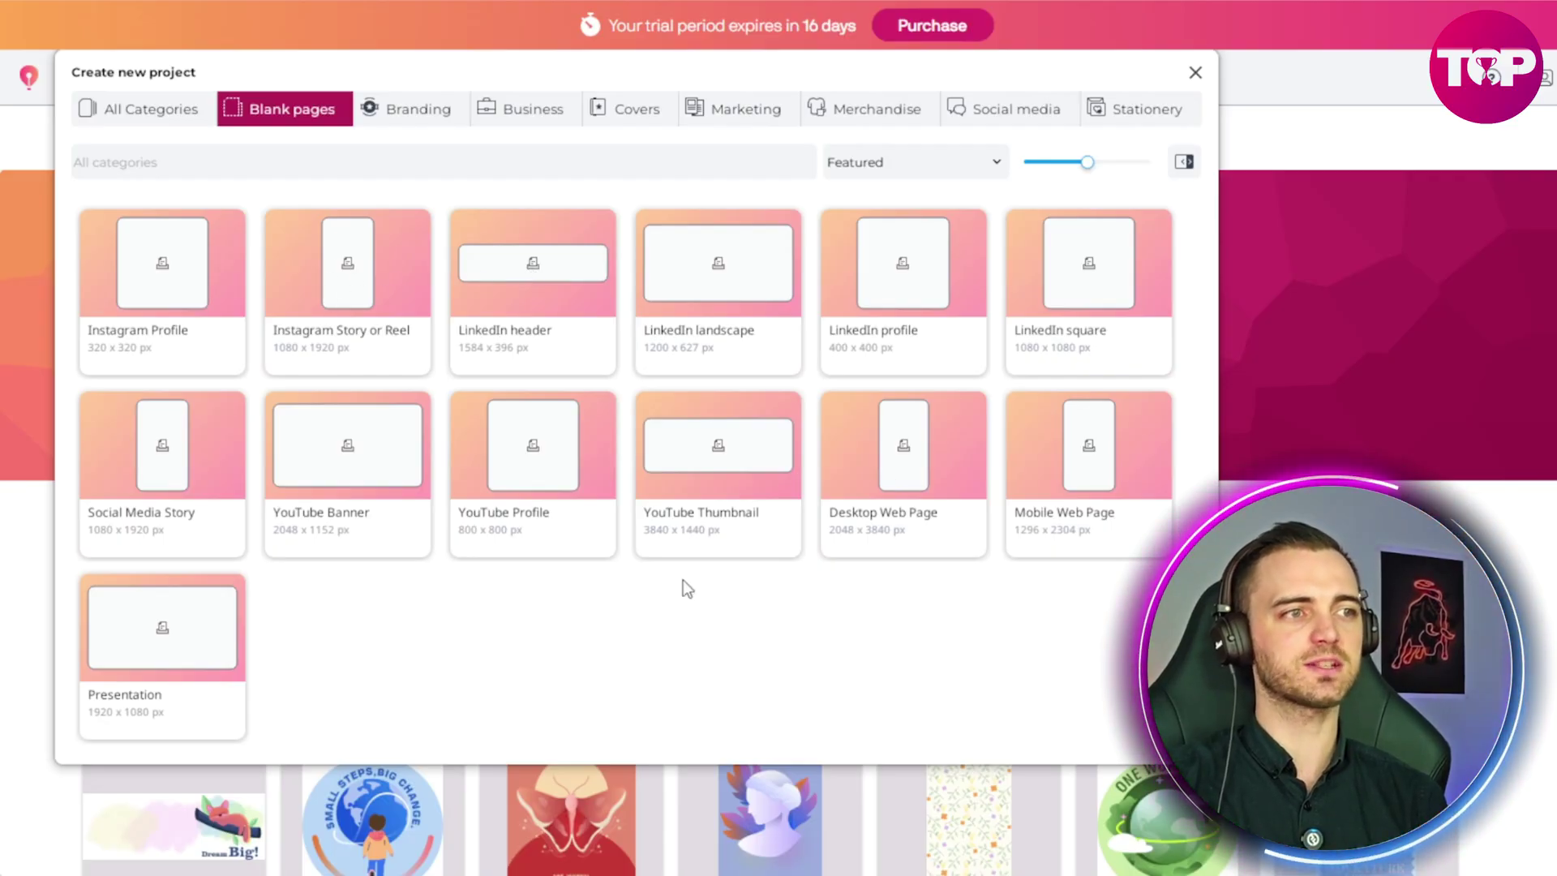
scroll(531, 458, "up", 8)
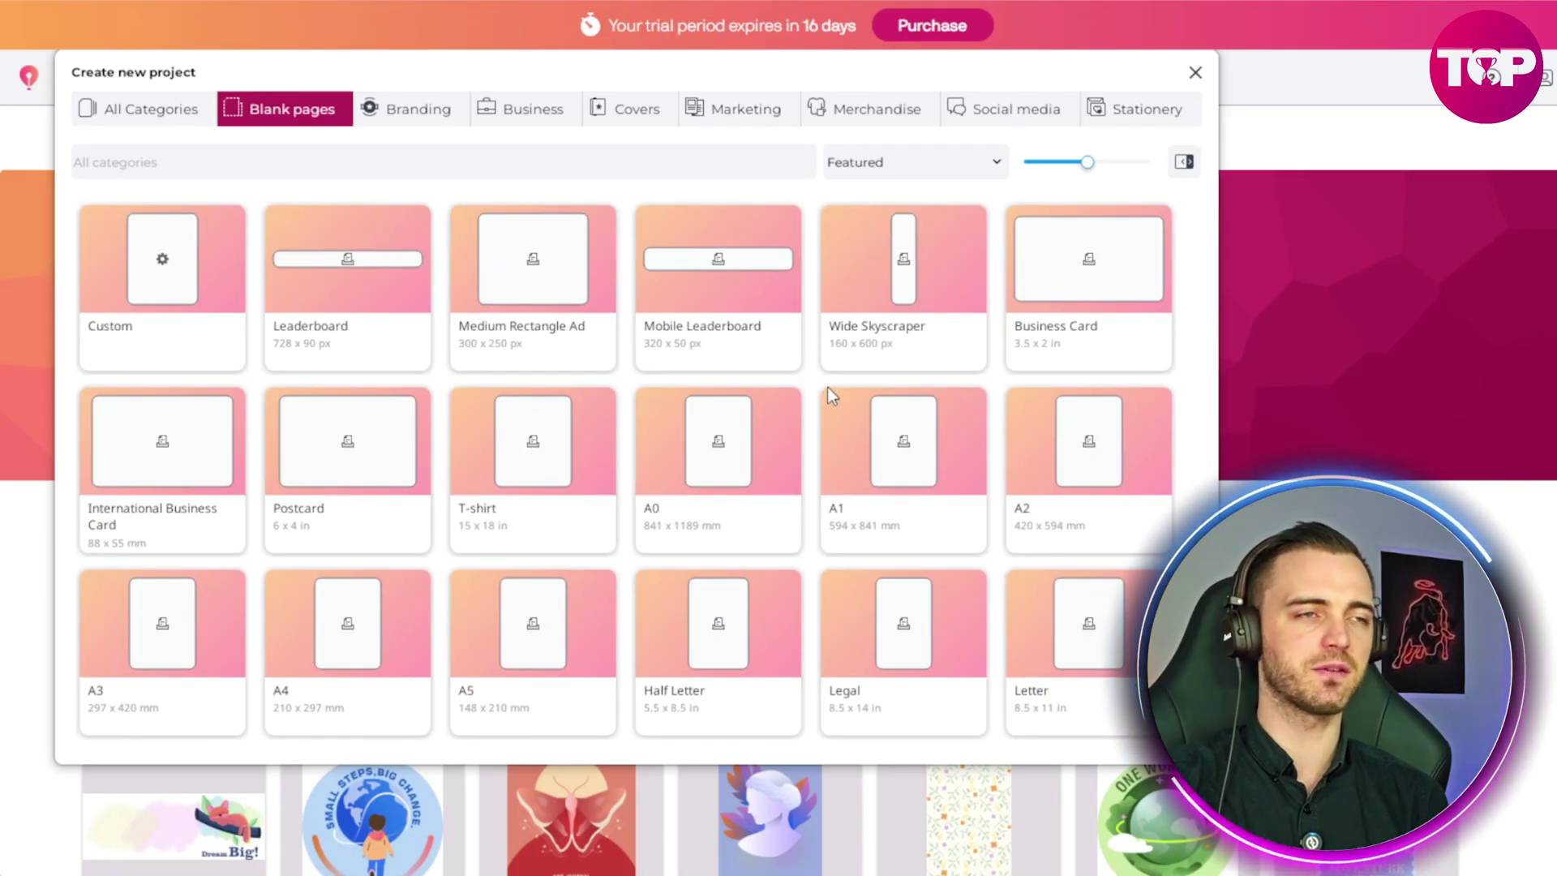
left_click(524, 119)
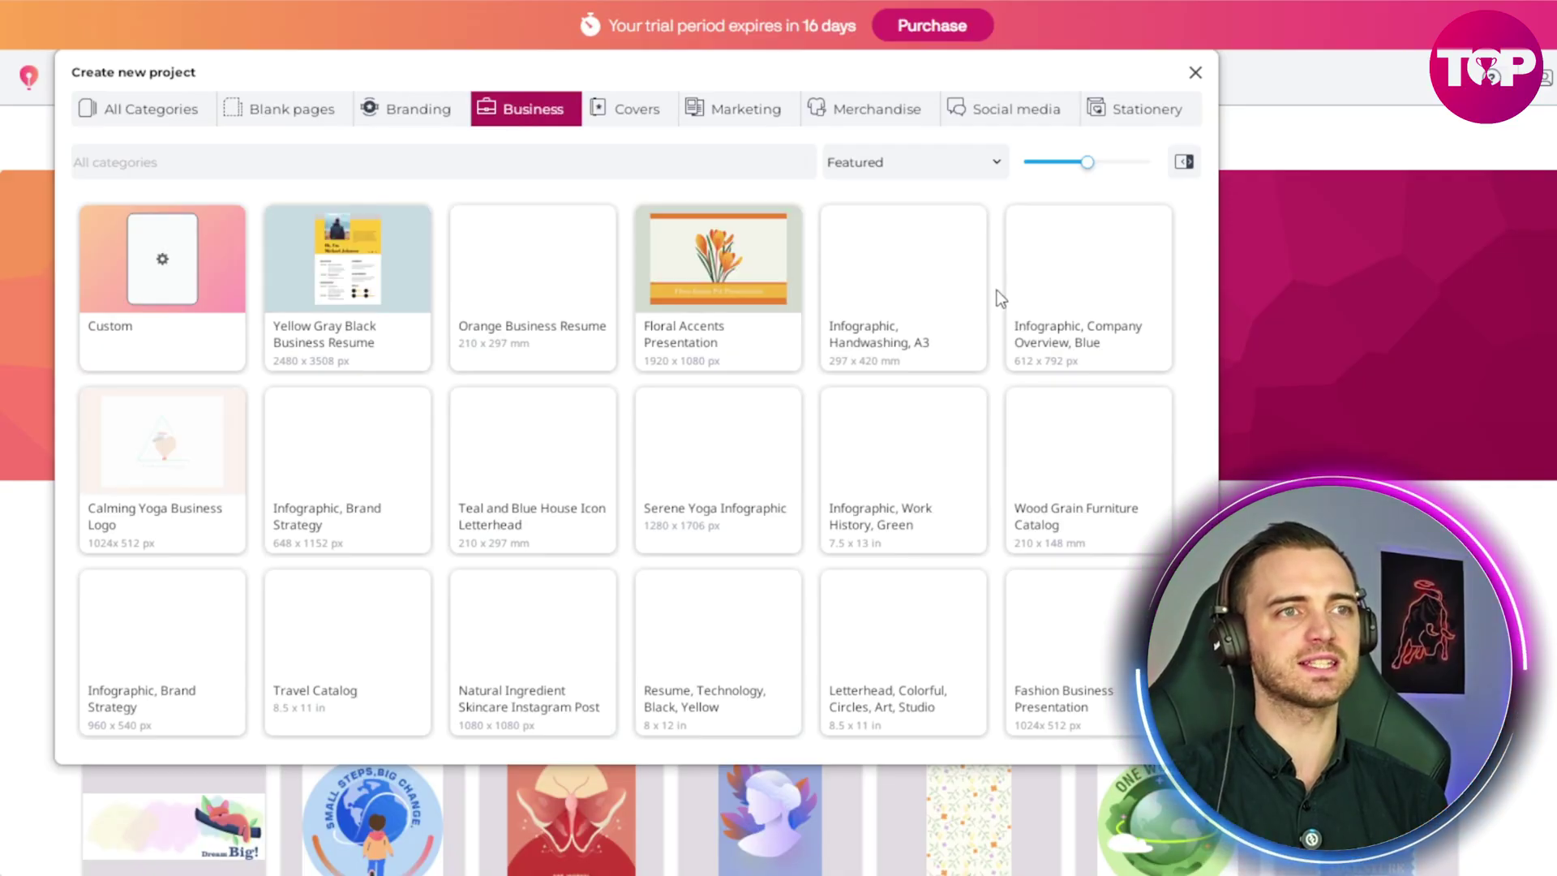
left_click(852, 109)
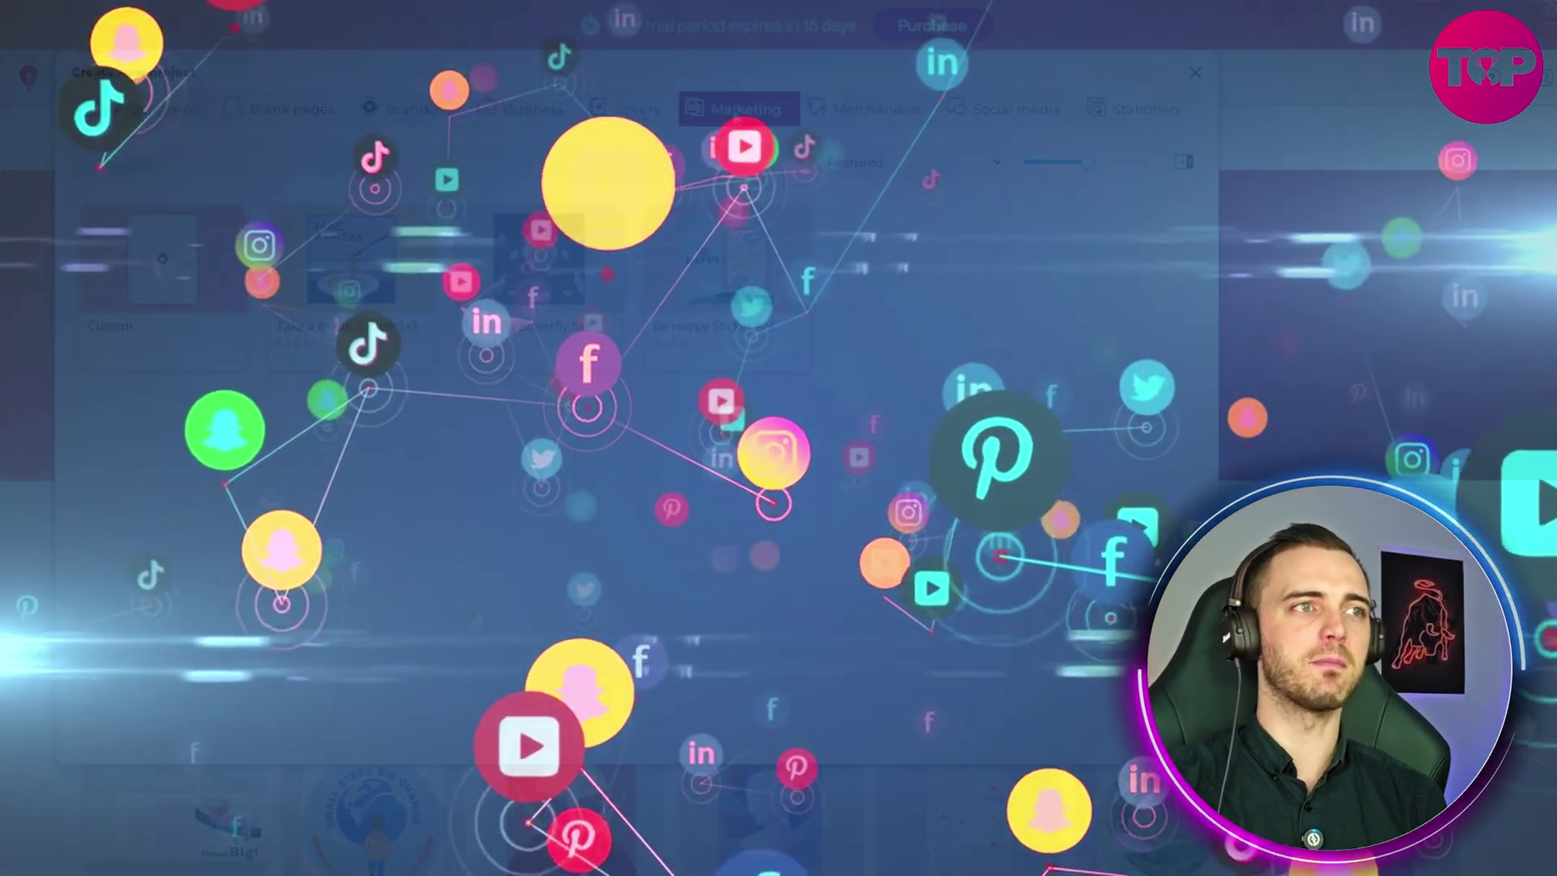
left_click(738, 114)
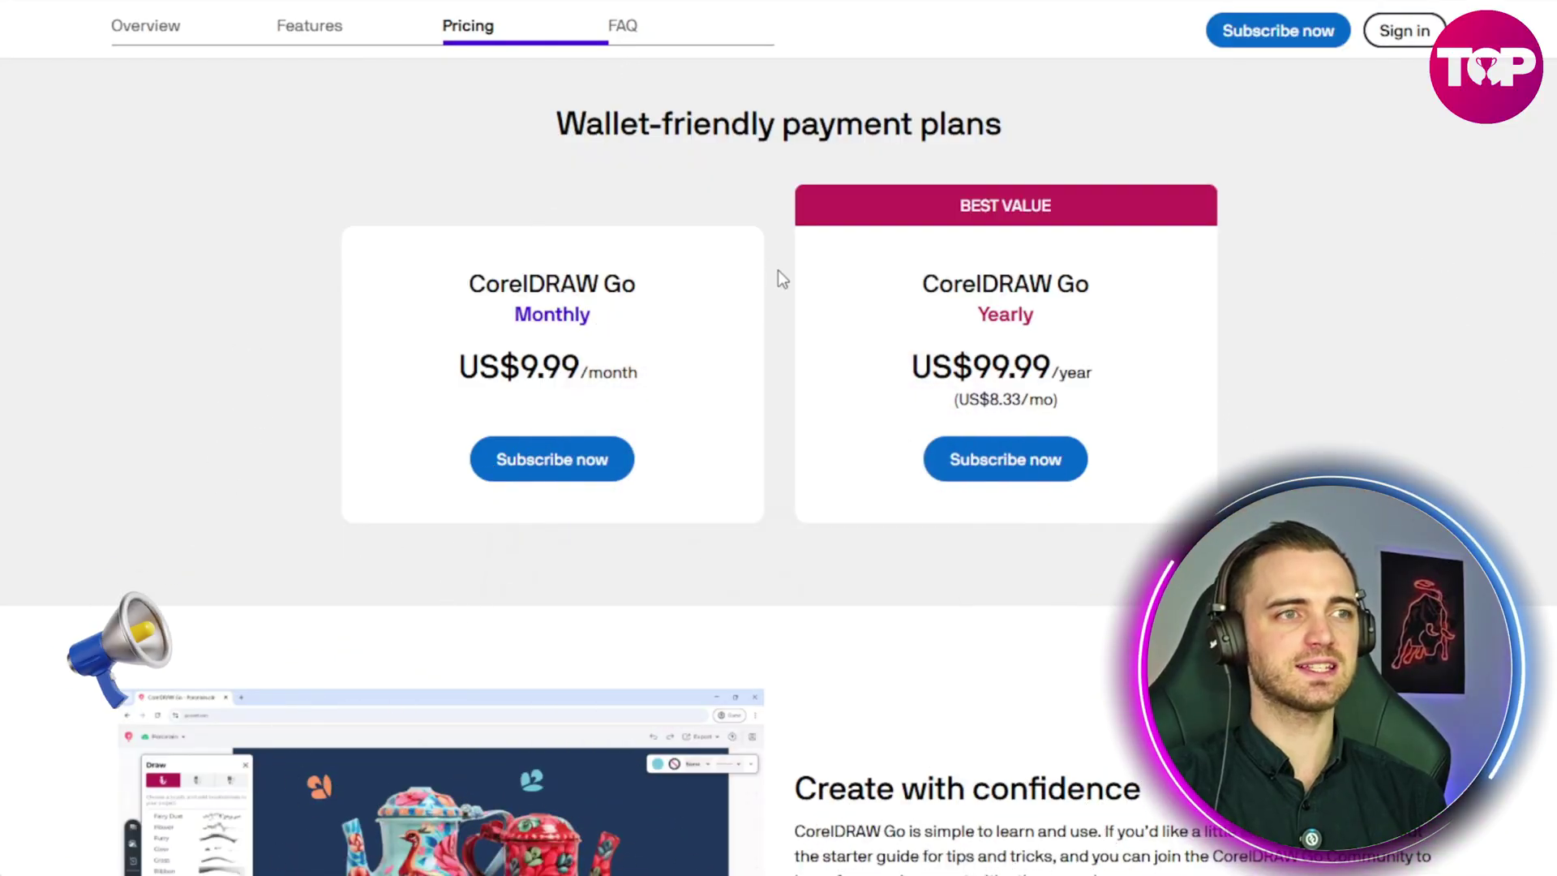
Highlight the US$9.99 monthly and $99.99 yearly prices, then scroll to Create with confidence
scroll(777, 270, "down", 1)
left_click_drag(522, 264, 577, 261)
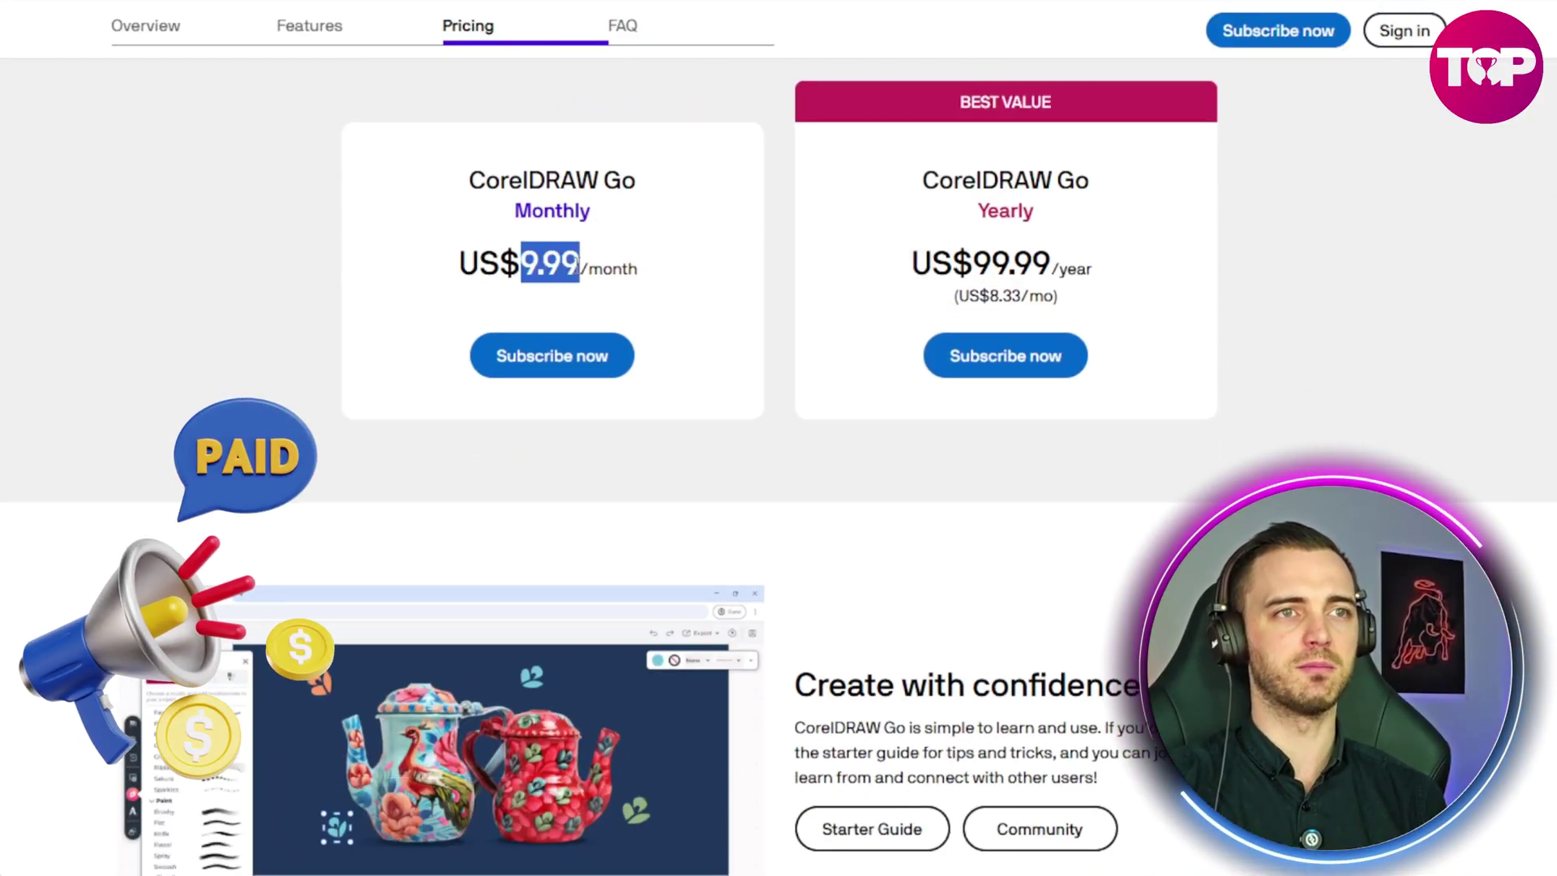
left_click(578, 261)
left_click_drag(953, 262, 1052, 261)
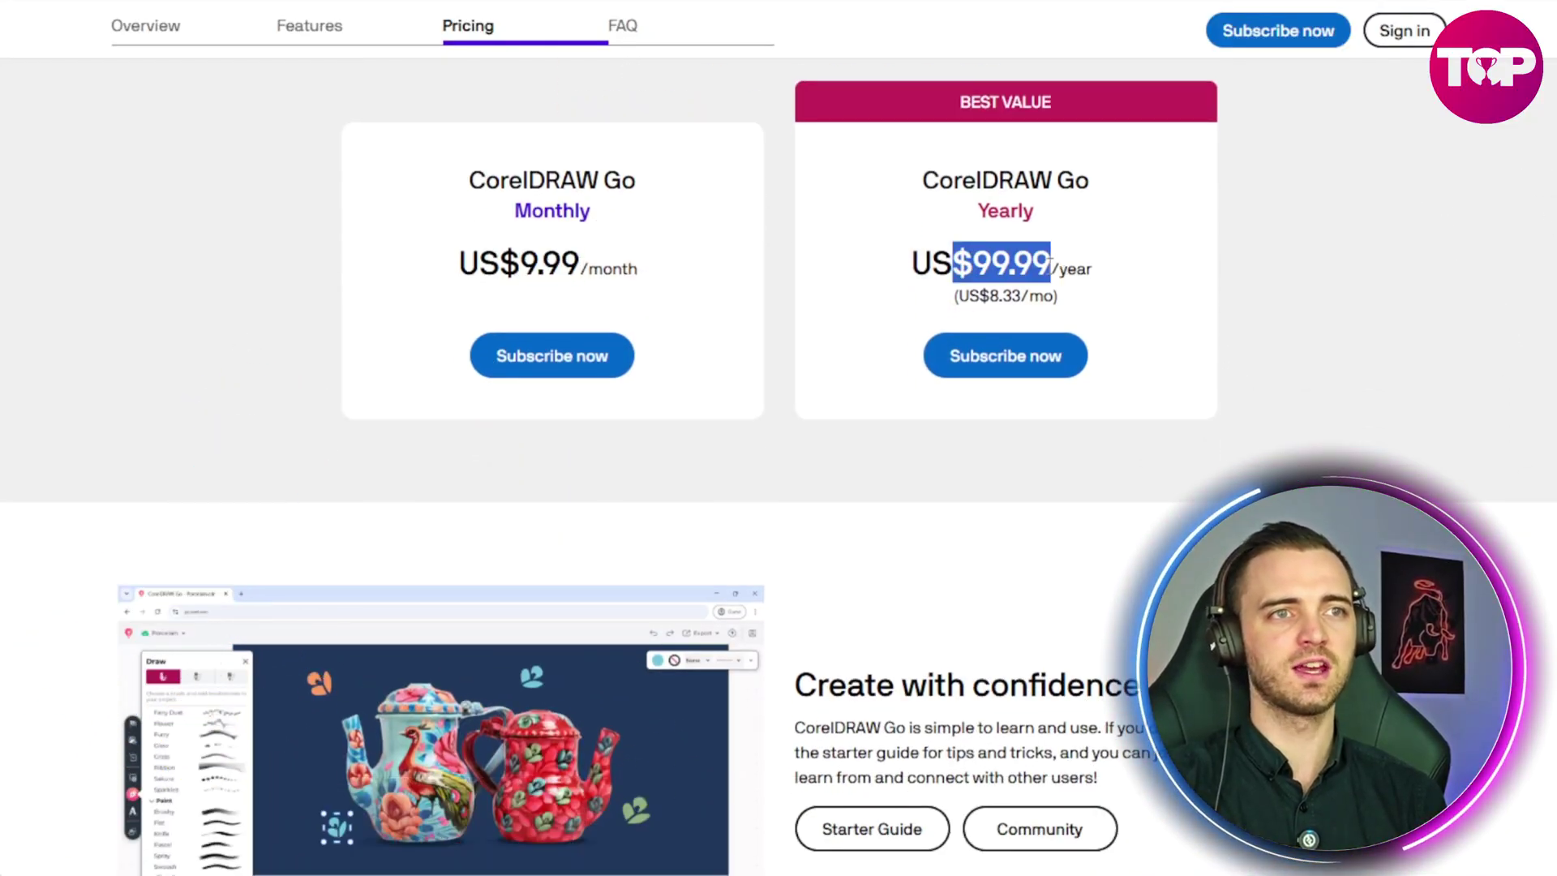
left_click(1052, 261)
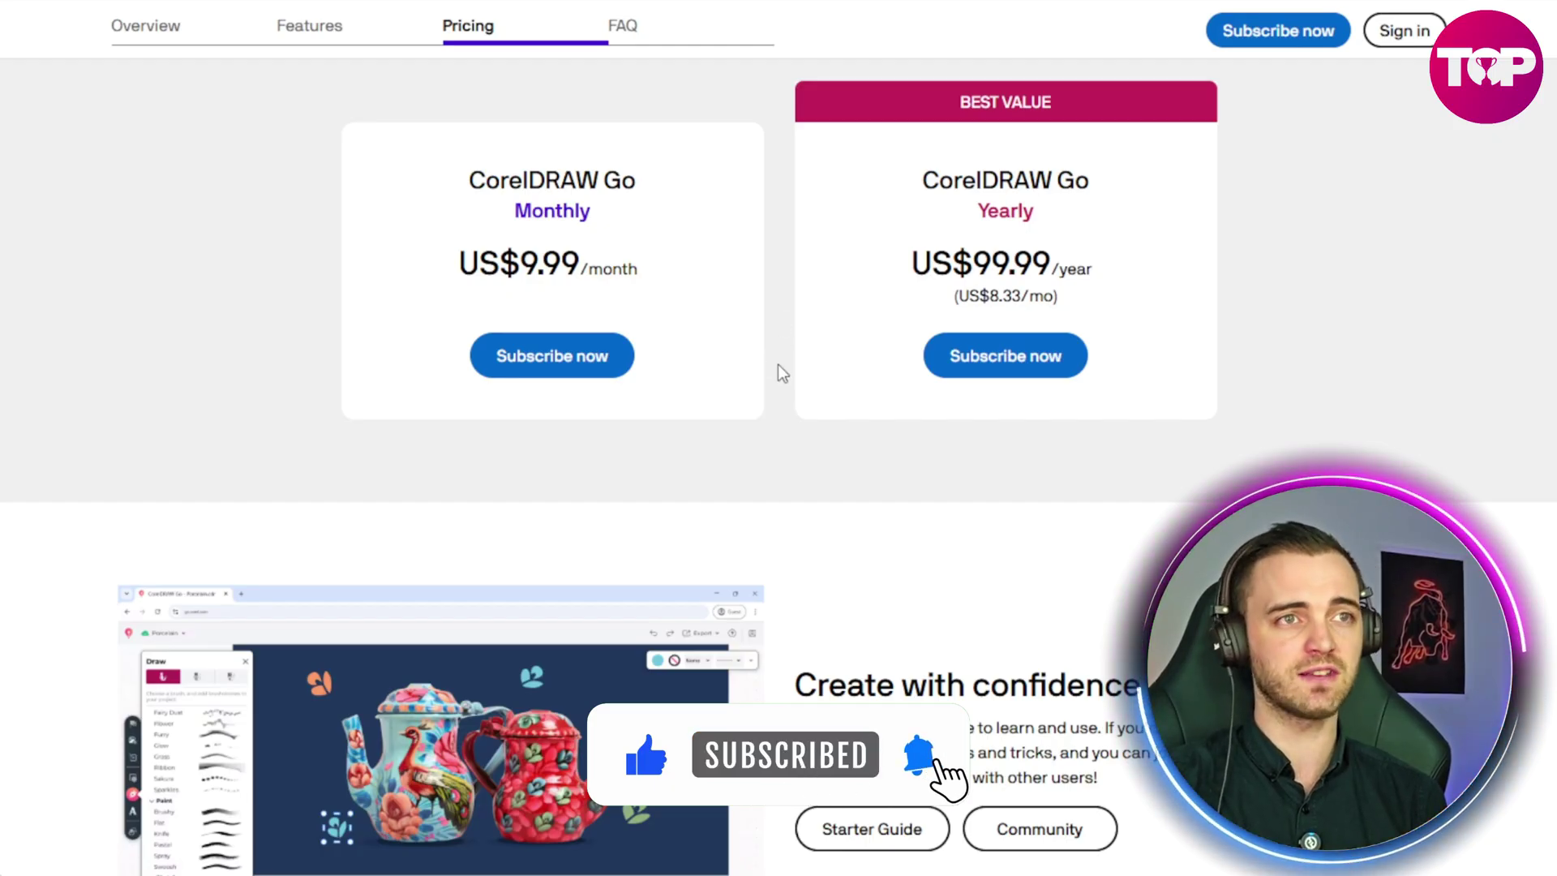
scroll(778, 369, "up", 1)
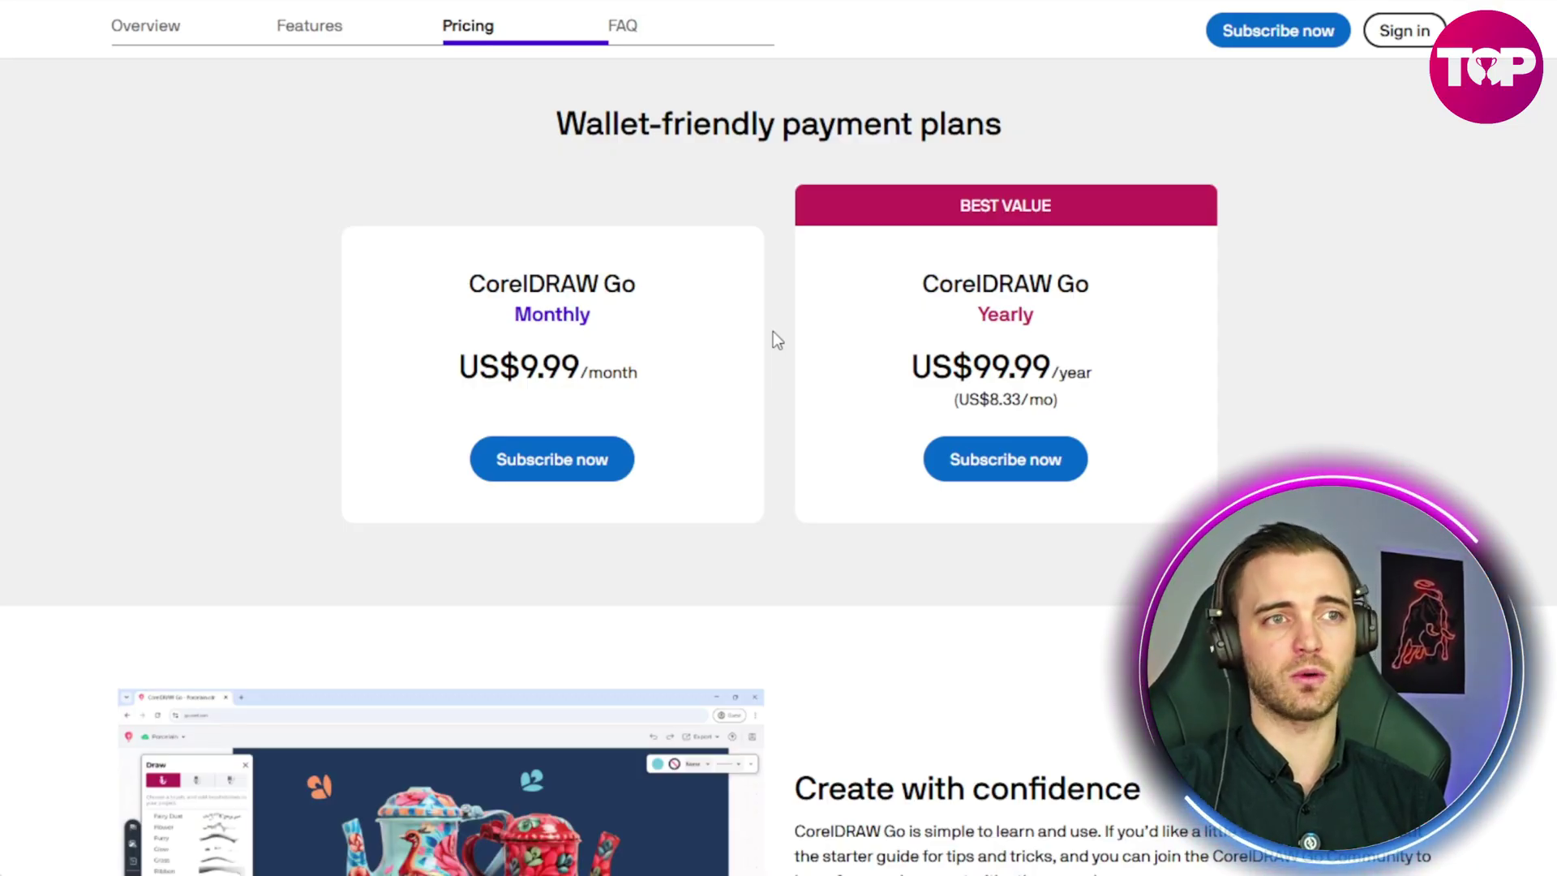
scroll(772, 330, "down", 5)
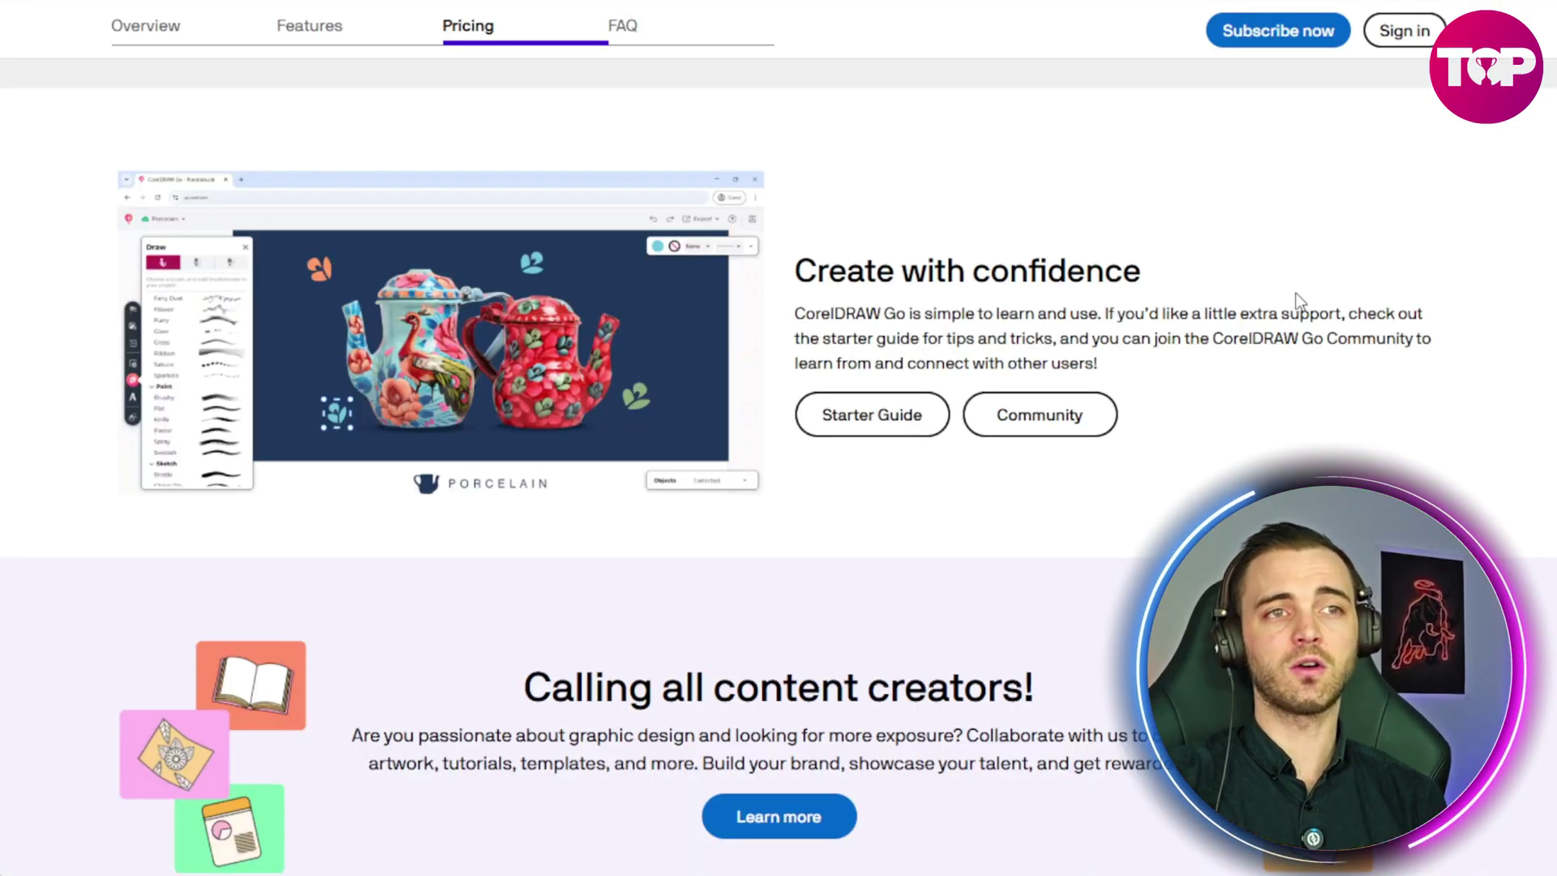